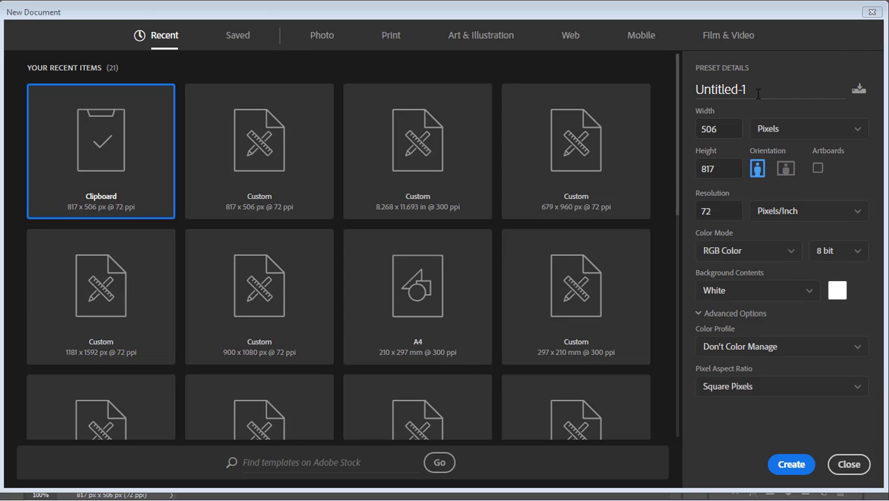
- Create an A4 portrait 300 ppi document named 'movie poster design'
double_click(758, 94)
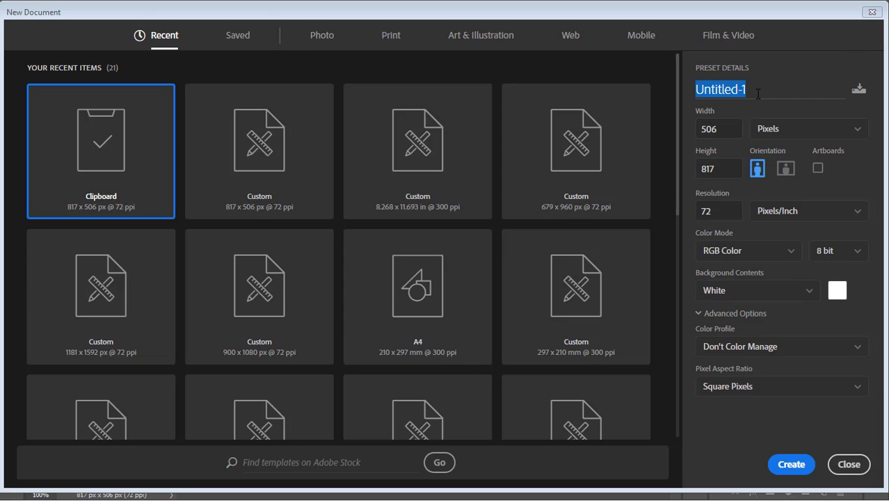
type("movie poster design")
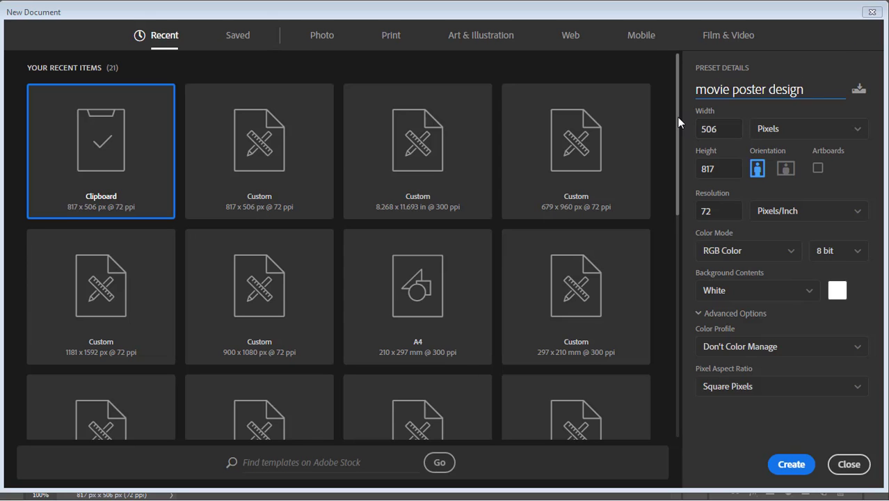
left_click(807, 128)
left_click(779, 170)
left_click(418, 293)
left_click(807, 128)
left_click(800, 170)
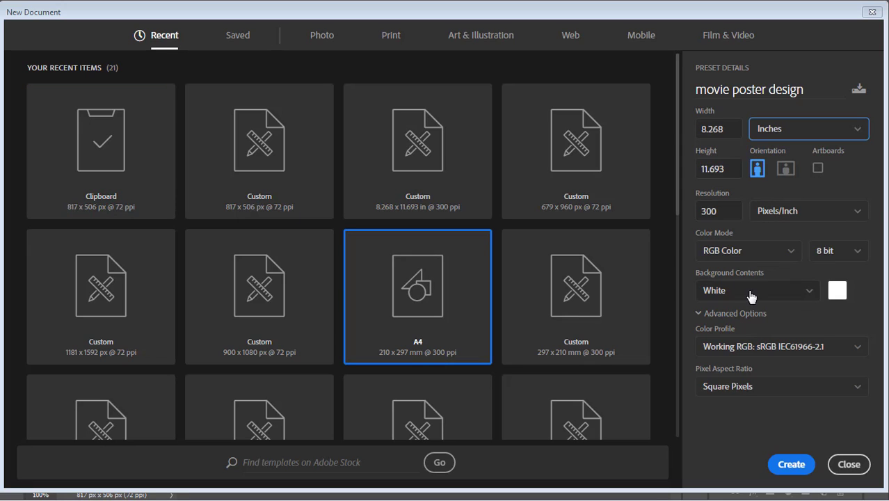
left_click(790, 464)
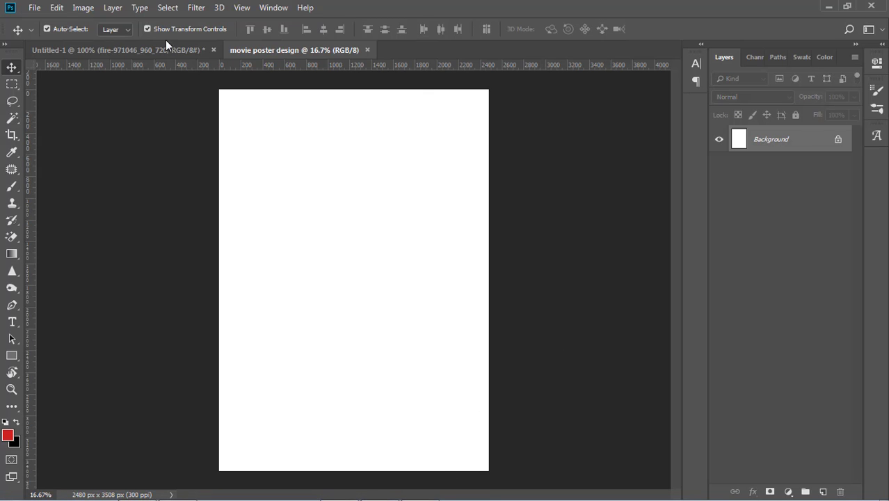
left_click(111, 50)
- Bring the rocky mountain photo into the poster and scale it over the lower canvas
mouse_move(480, 284)
left_mouse_down()
mouse_move(366, 308)
mouse_move(240, 273)
mouse_move(511, 461)
left_mouse_up()
key("ctrl+t")
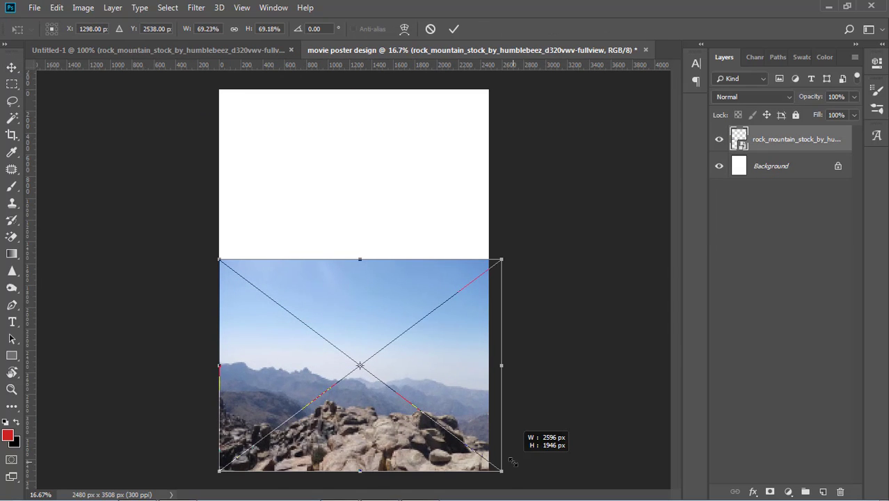
key("Return")
left_click_drag(420, 323, 420, 318)
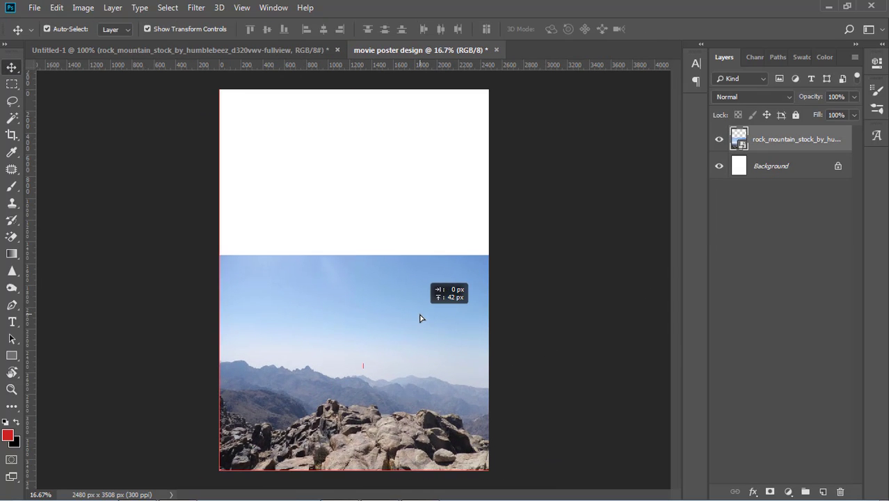
- Quick-select the mountains and rocks and add a layer mask hiding the photo's sky
right_click(12, 117)
left_click(69, 117)
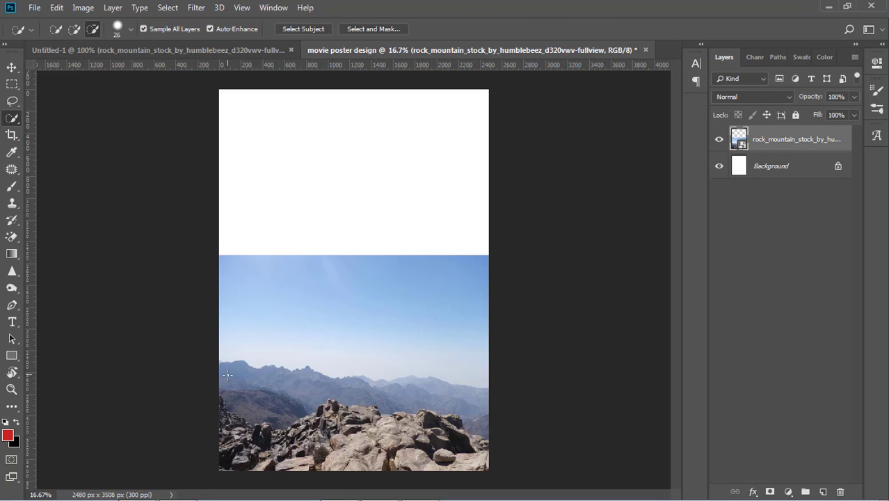
left_click_drag(268, 389, 318, 402)
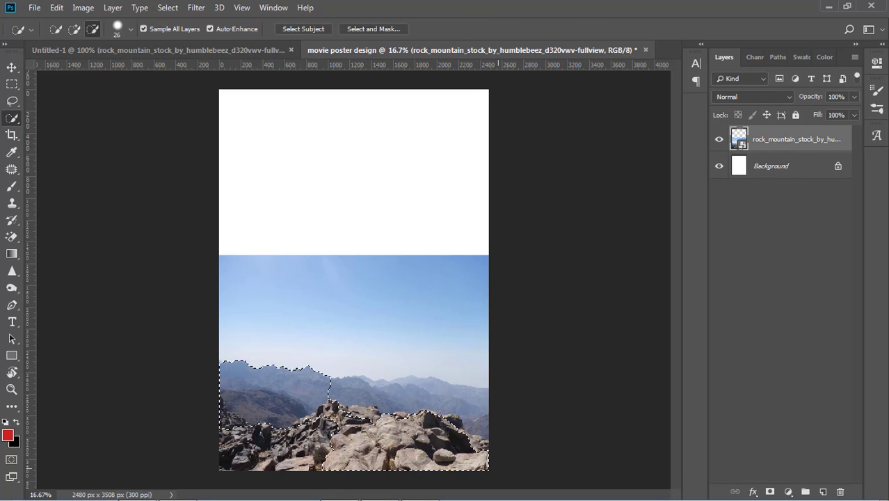
left_click_drag(318, 401, 451, 396)
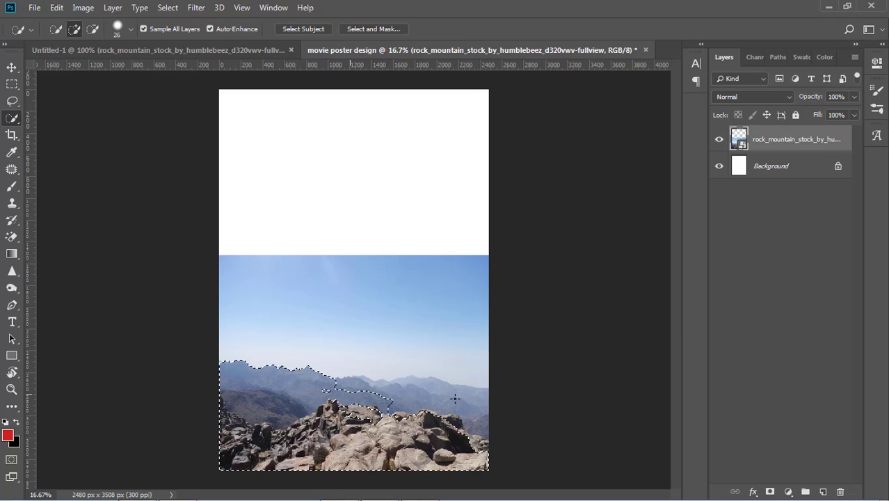
mouse_move(373, 385)
left_mouse_down()
mouse_move(349, 381)
mouse_move(417, 393)
mouse_move(326, 390)
left_mouse_up()
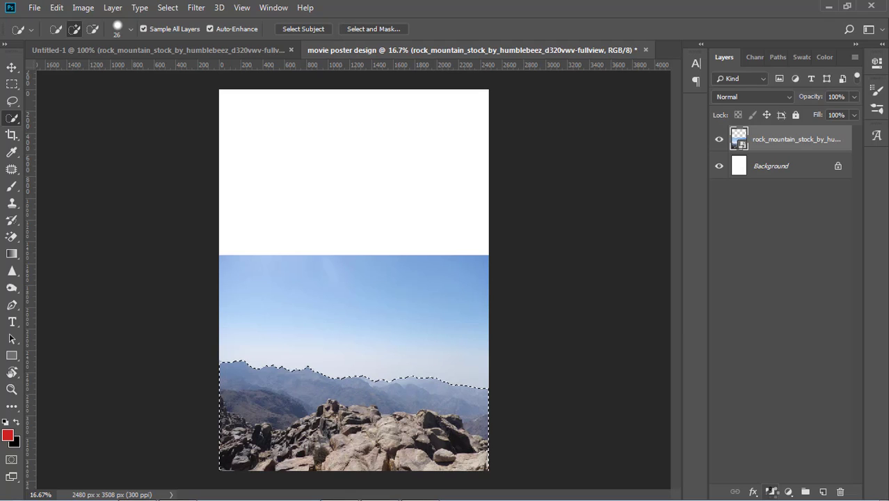
left_click(770, 492)
key("v")
left_click(562, 351)
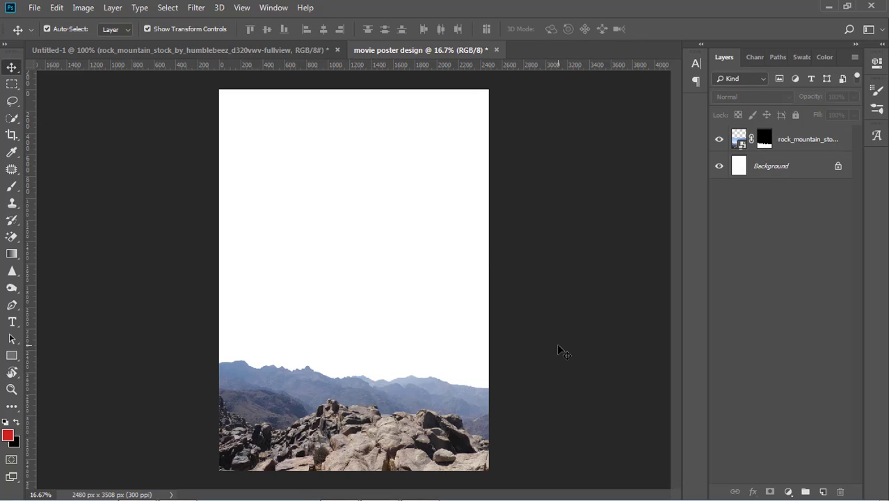
- Scale the masked mountain layer up to about 160% so the rocks fill the lower poster
left_click(449, 403)
left_click(563, 350)
left_click(384, 410)
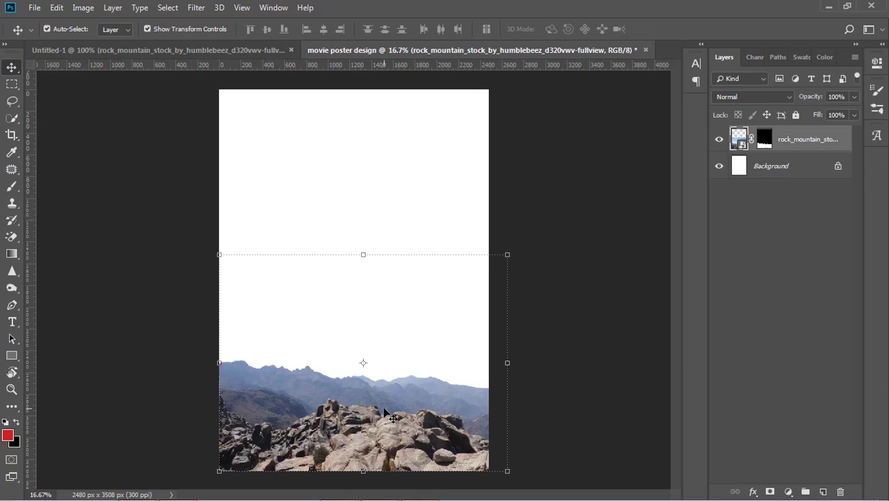
mouse_move(220, 255)
left_mouse_down()
mouse_move(188, 182)
mouse_move(110, 145)
left_mouse_up()
mouse_move(545, 145)
left_mouse_down()
mouse_move(592, 130)
mouse_move(575, 133)
left_mouse_up()
key("Return")
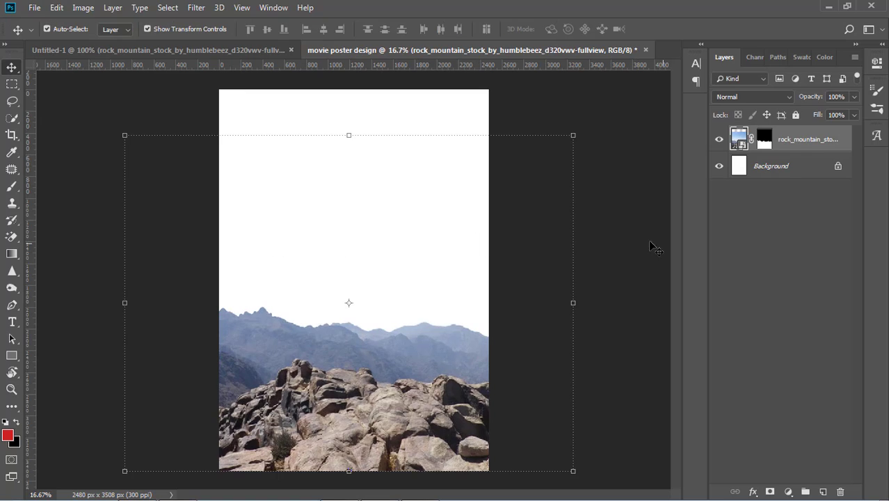
left_click(125, 50)
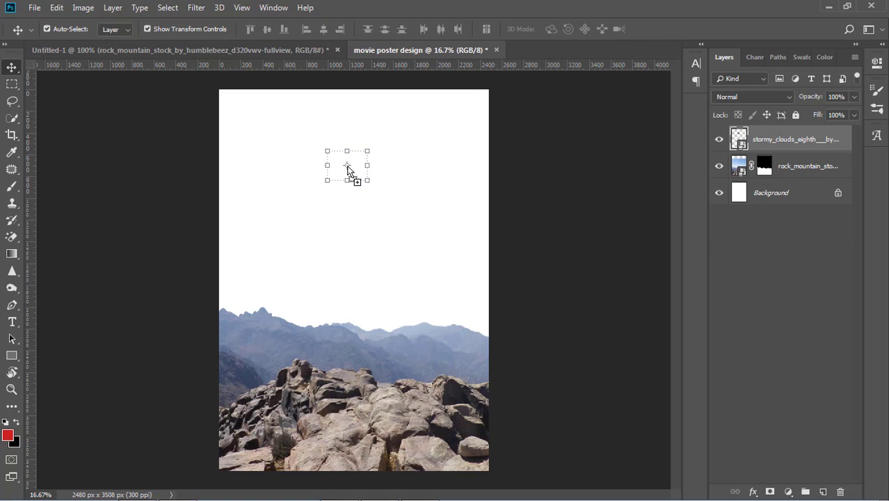
- Bring the stormy clouds photo in, enlarge it, and move it below the mountain layer
left_click_drag(383, 67, 254, 133)
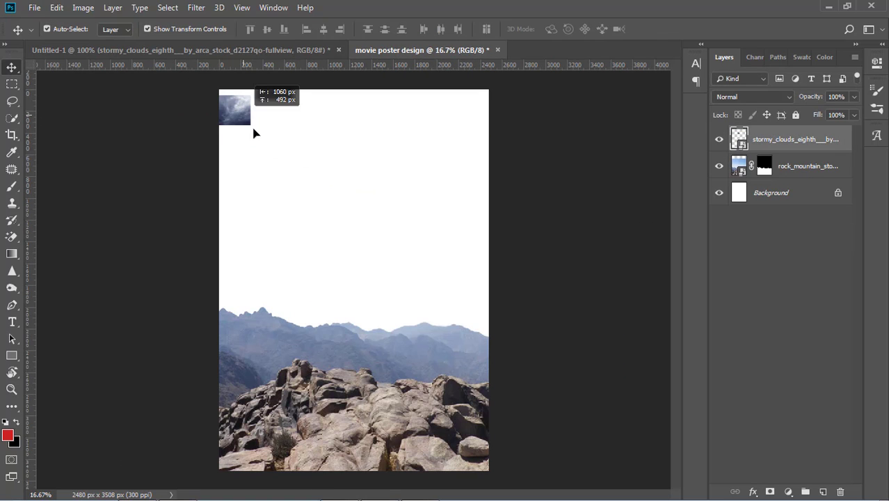
key("ctrl+t")
left_click_drag(488, 298, 562, 308)
key("Return")
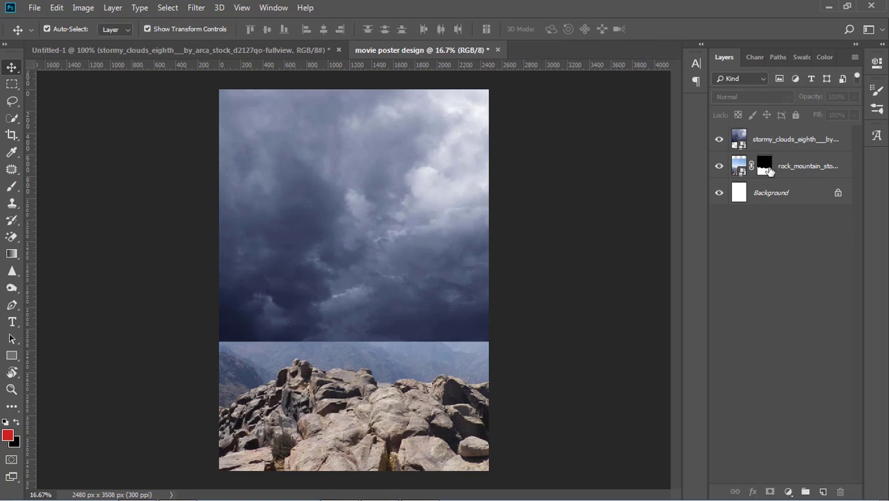
key("ctrl+bracketleft")
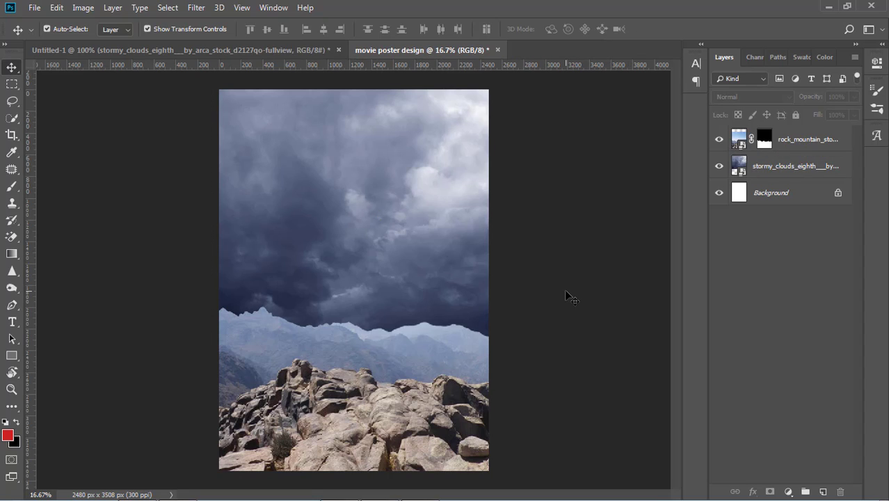
left_click(440, 212)
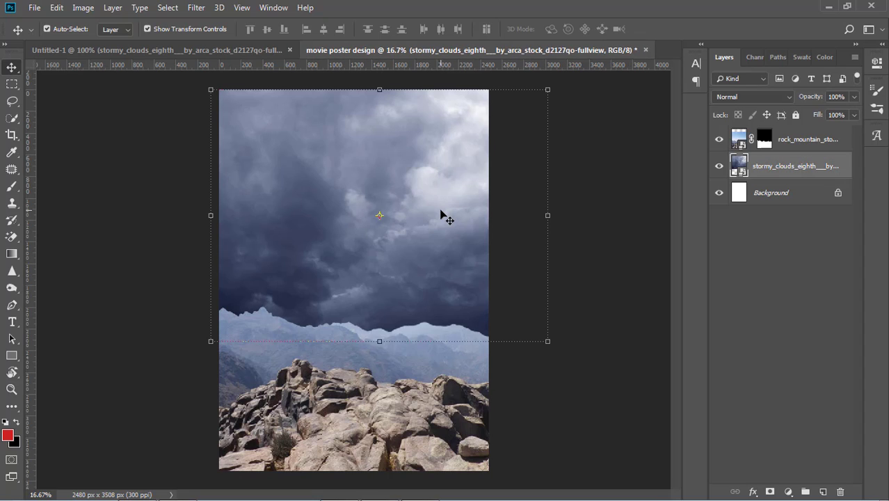
- Flip the clouds vertically, shift them up-left, and stretch them to fill the sky
right_click(341, 185)
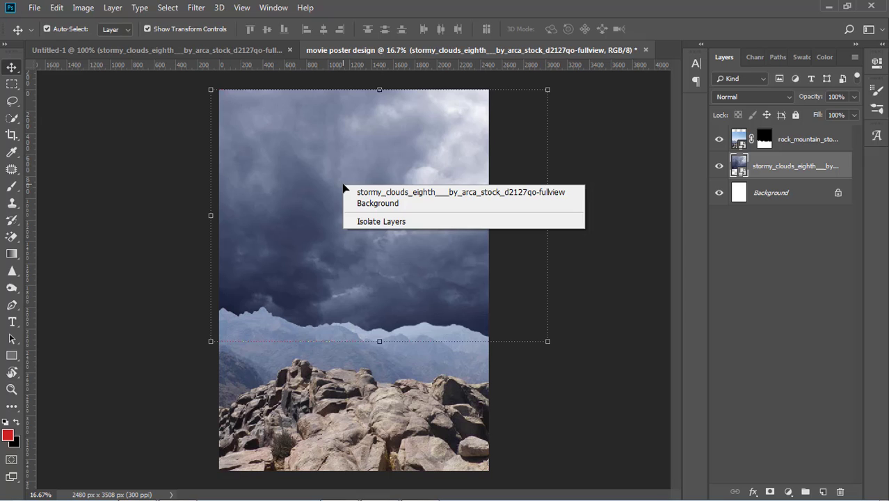
key("Escape")
key("ctrl+t")
right_click(361, 143)
left_click(412, 301)
key("Return")
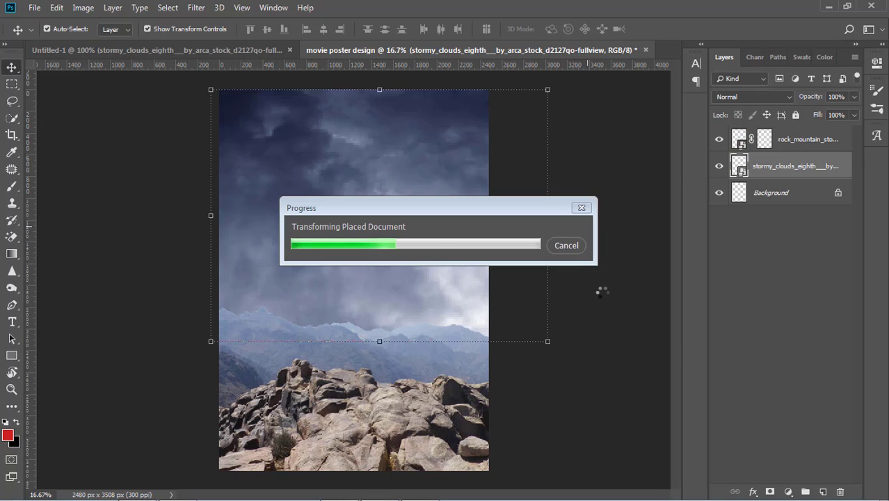
mouse_move(409, 240)
left_mouse_down()
mouse_move(382, 226)
mouse_move(387, 214)
mouse_move(452, 249)
mouse_move(439, 219)
left_mouse_up()
key("ctrl+t")
left_click_drag(537, 331, 576, 360)
key("Return")
left_click(788, 491)
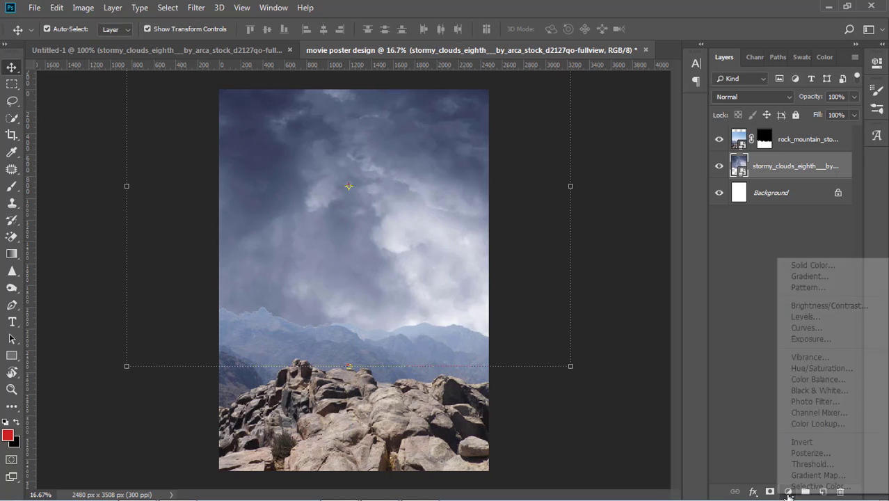
left_click(810, 316)
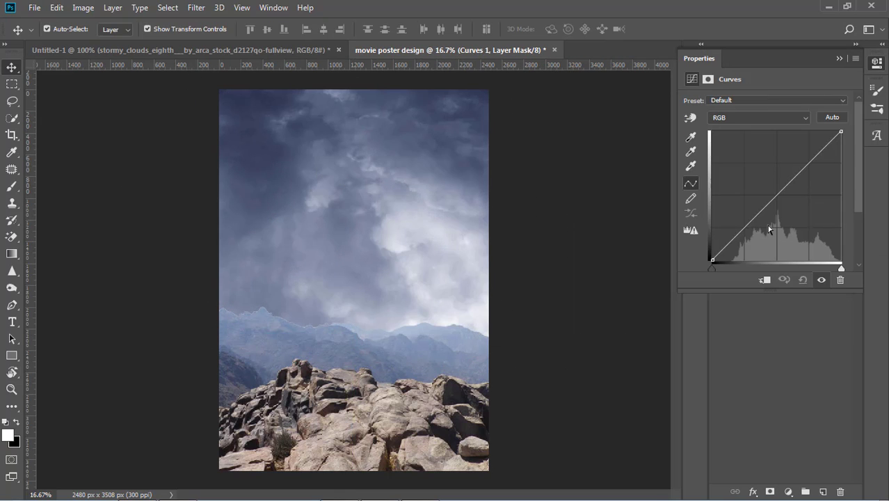
- Brighten the clouds with Curves 1 and add a brightening Curves 2 with an inverted, hidden mask
left_click_drag(768, 230, 756, 187)
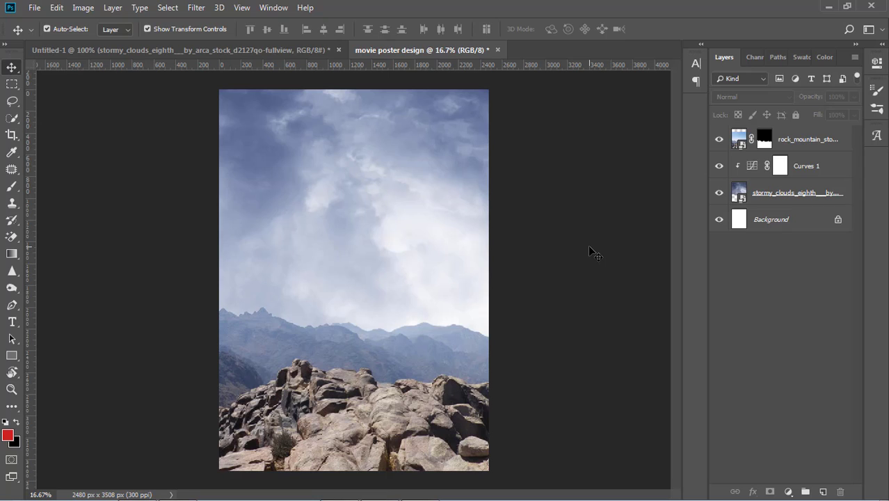
left_click(788, 492)
left_click(793, 281)
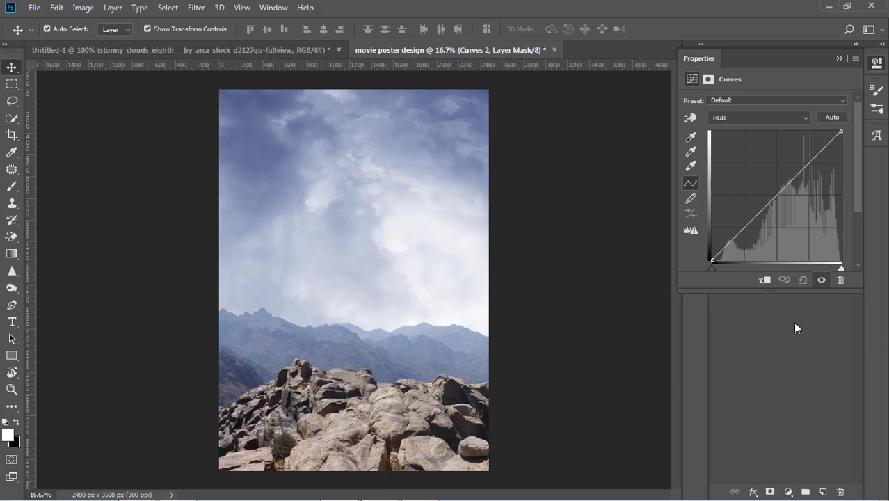
left_click_drag(766, 205, 772, 182)
left_click(839, 58)
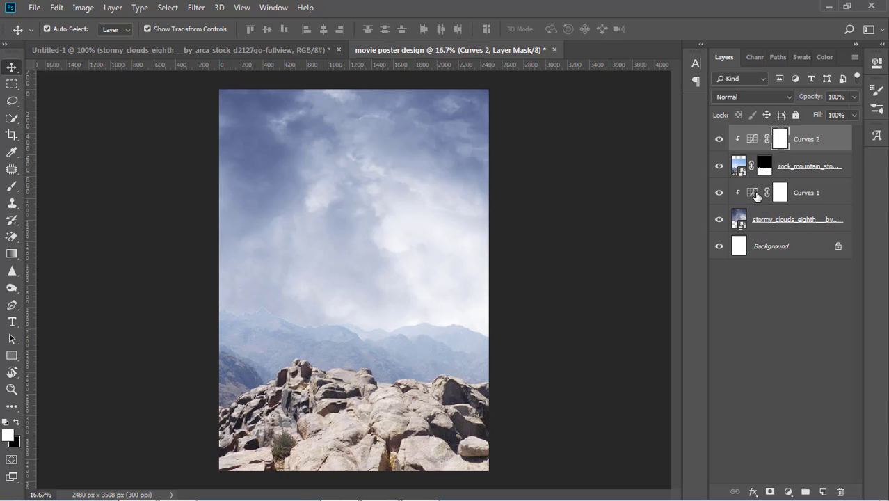
key("ctrl+i")
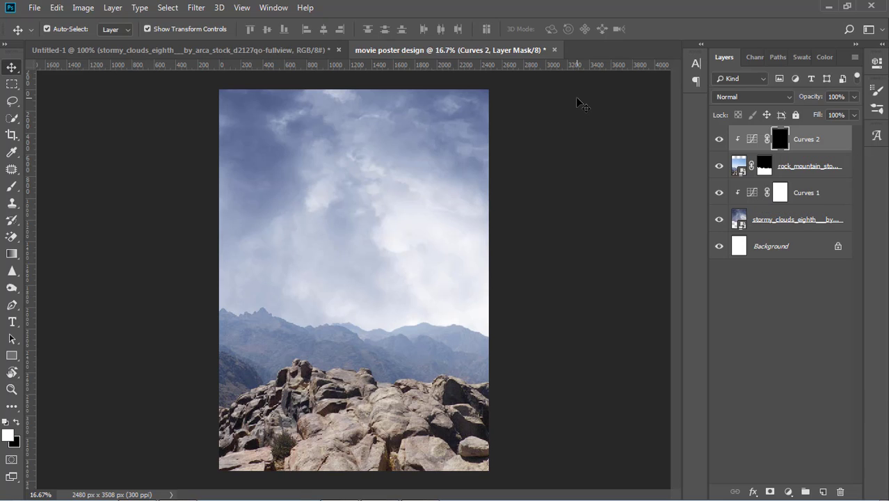
- Set the Gradient tool to linear and add a Vibrance layer at -53 to mute colours
key("g")
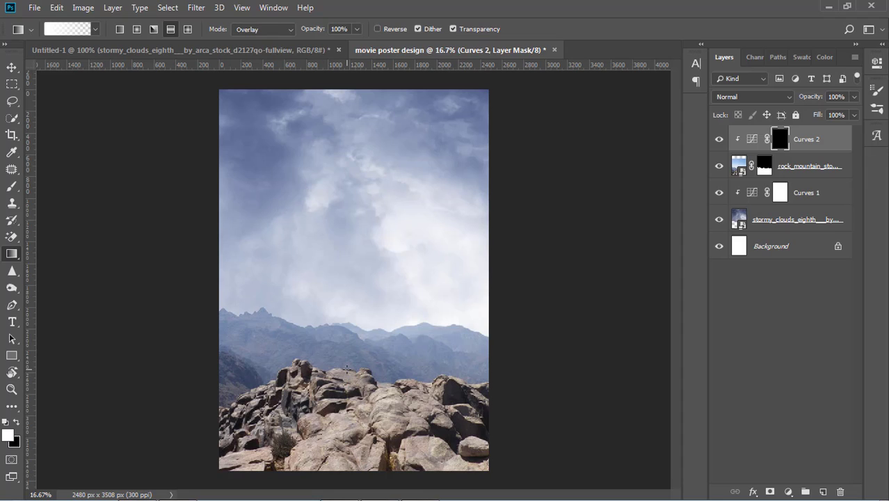
left_click(120, 29)
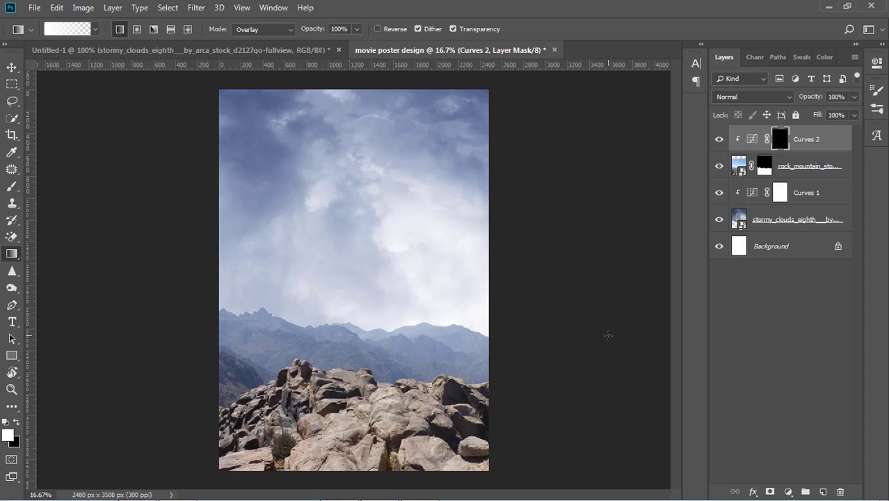
left_click(788, 491)
left_click(800, 356)
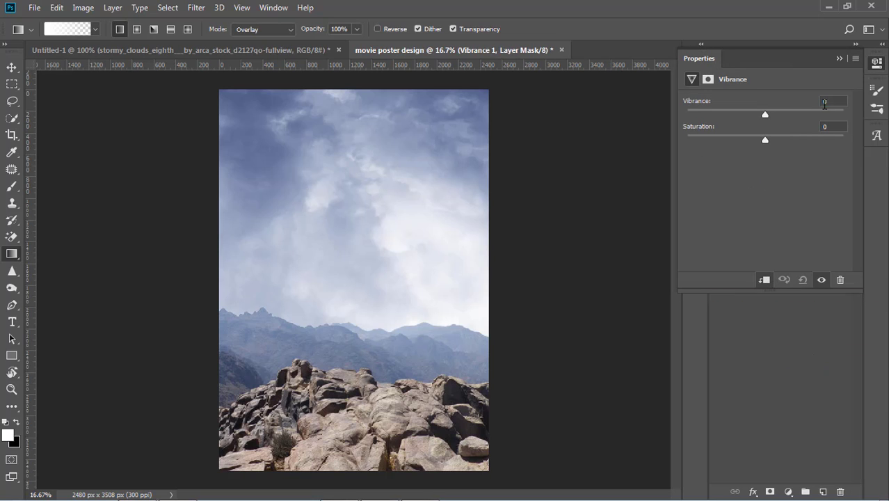
left_click_drag(765, 114, 704, 110)
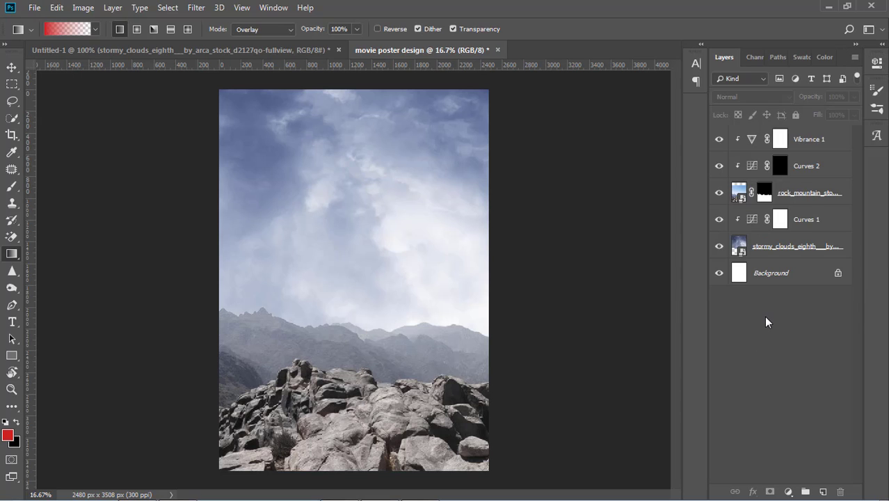
- Add a gradient fill layer with a purple 542d60 stop and a pinkish-brown 9b6a6d middle stop
left_click(788, 491)
left_click(752, 272)
left_click(667, 226)
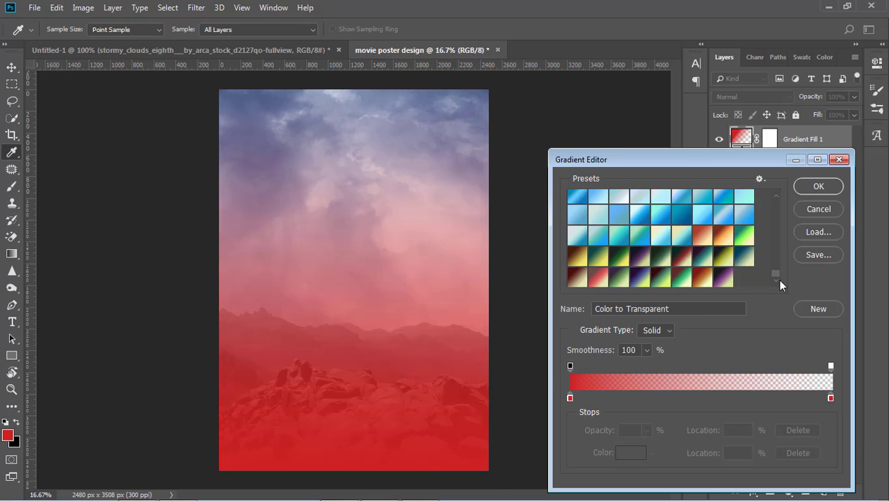
type("542d")
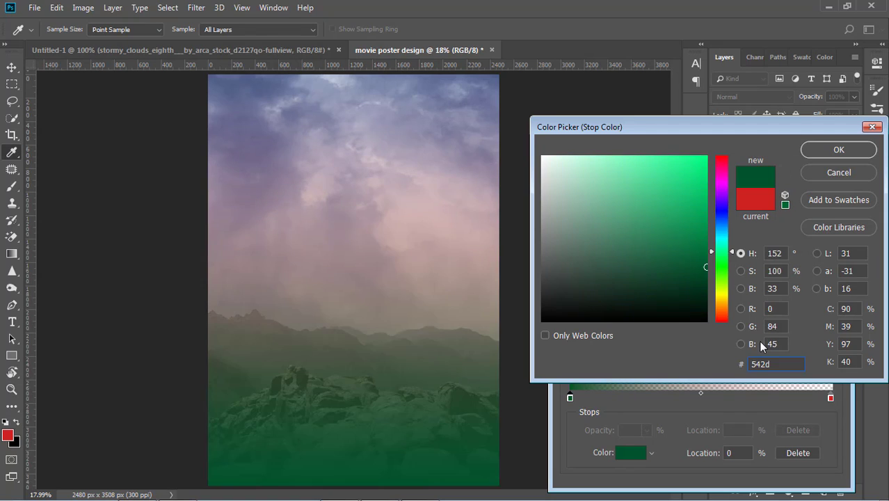
type("60")
key("Return")
left_click(701, 398)
double_click(701, 397)
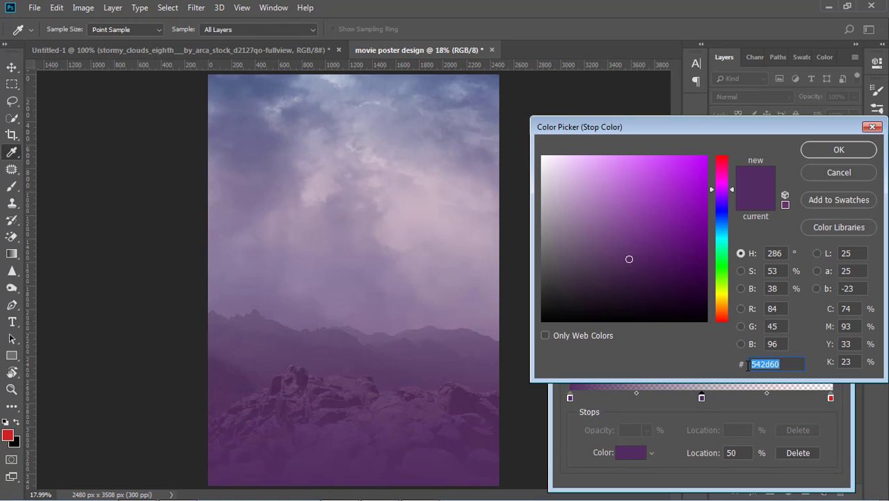
type("9b6a6d")
key("Return")
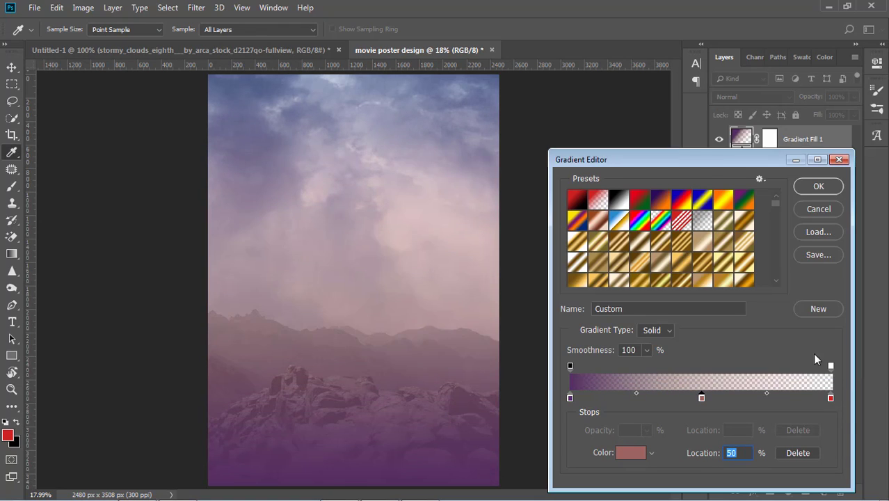
- Make the right end fully opaque orange e6956a and blend the gradient fill in Soft Light
left_click(831, 365)
left_click_drag(646, 430, 713, 445)
left_click(831, 397)
left_click(633, 452)
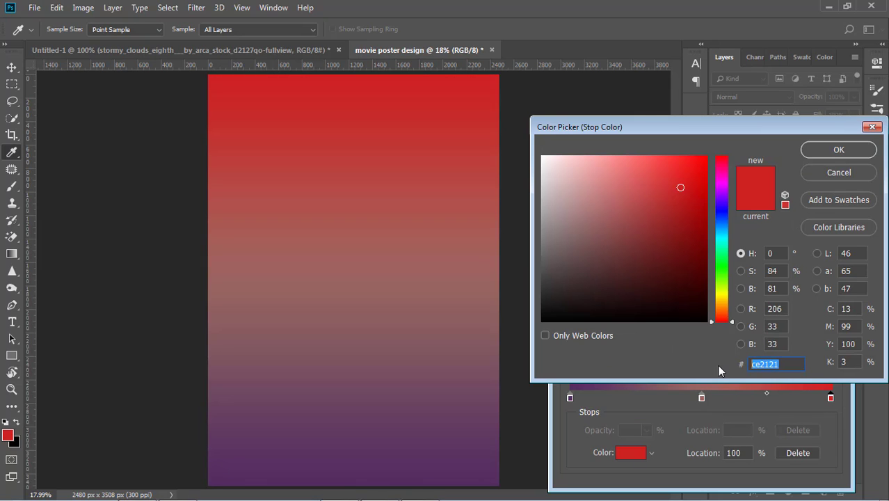
type("e6956a")
left_click(838, 150)
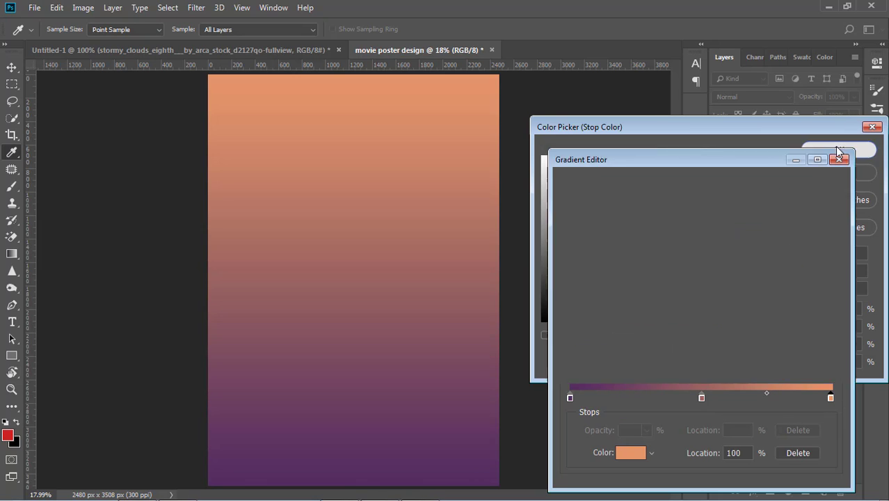
left_click(825, 183)
left_click(743, 224)
left_click(751, 96)
left_click(745, 248)
double_click(742, 139)
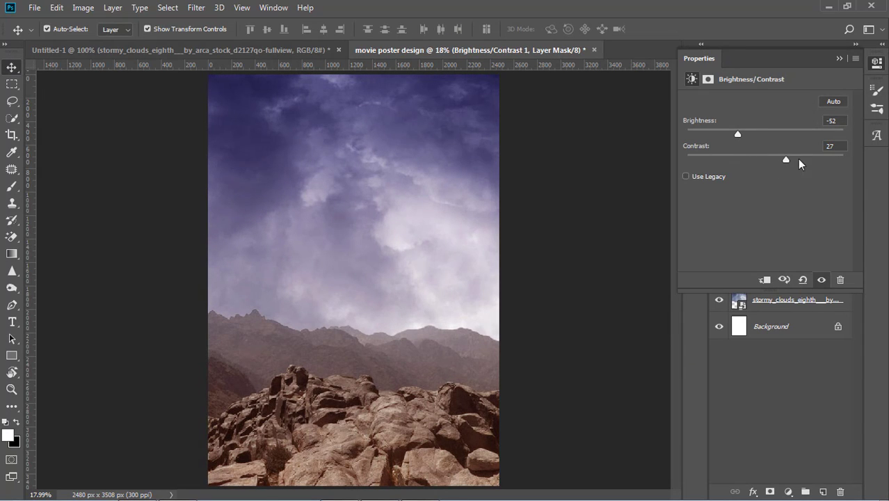
- Add a Brightness/Contrast layer with lowered brightness and contrast 10, released from its clipping mask
left_click_drag(738, 133, 722, 133)
key("Delete")
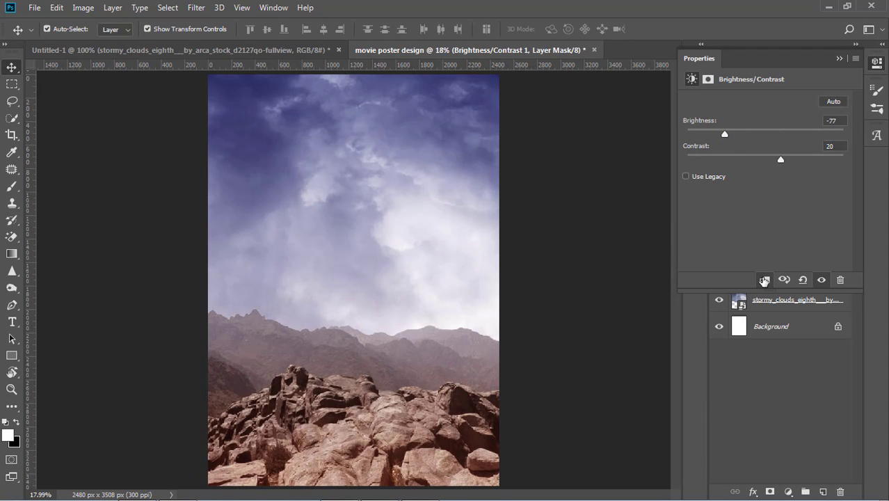
left_click(839, 59)
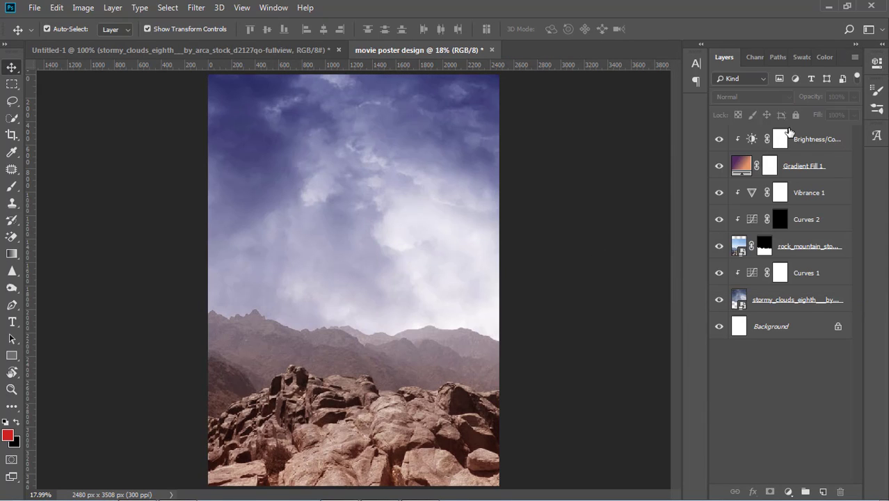
key("ctrl+alt+g")
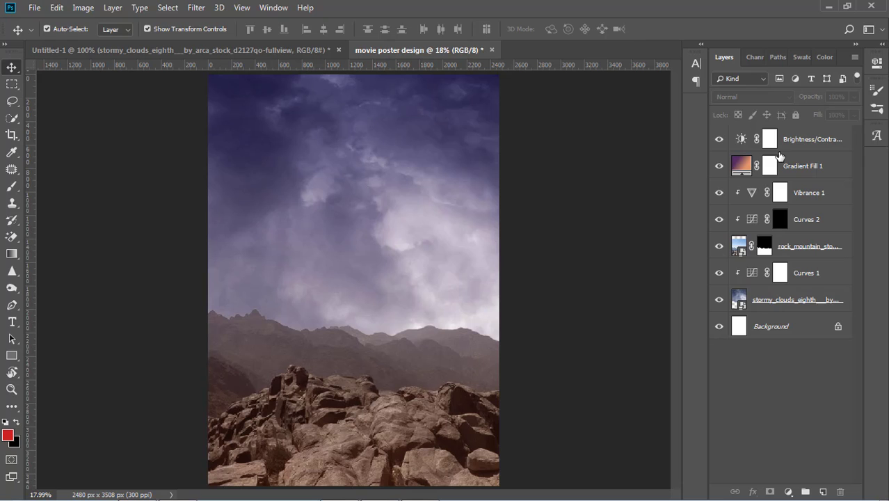
left_click(807, 139)
key("Delete")
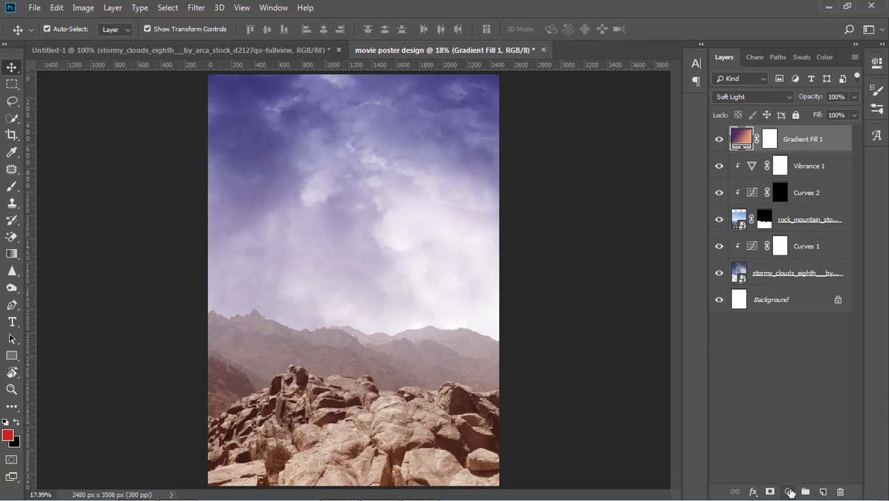
key("ctrl+z")
mouse_move(764, 160)
left_mouse_down()
mouse_move(796, 159)
mouse_move(773, 159)
left_mouse_up()
left_click(839, 59)
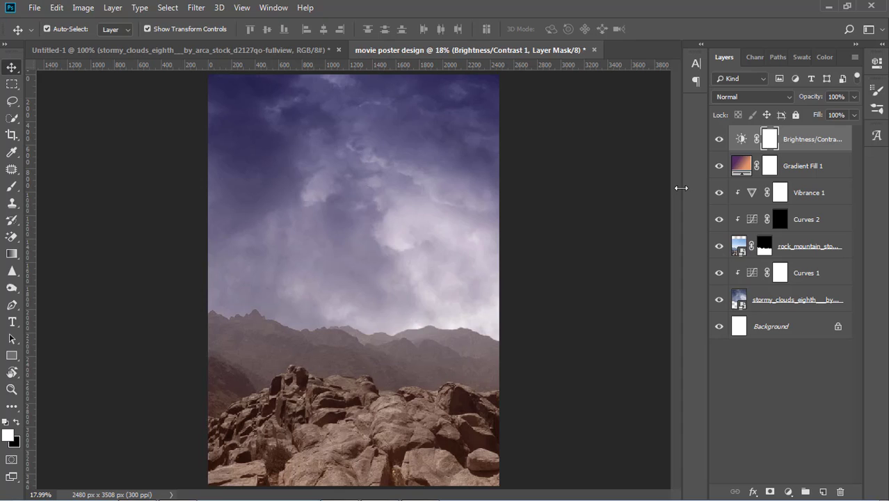
- Add Gradient Fill 2 with its left stop set to light orange fdbe6a
left_click(788, 492)
left_click(807, 268)
left_click(570, 397)
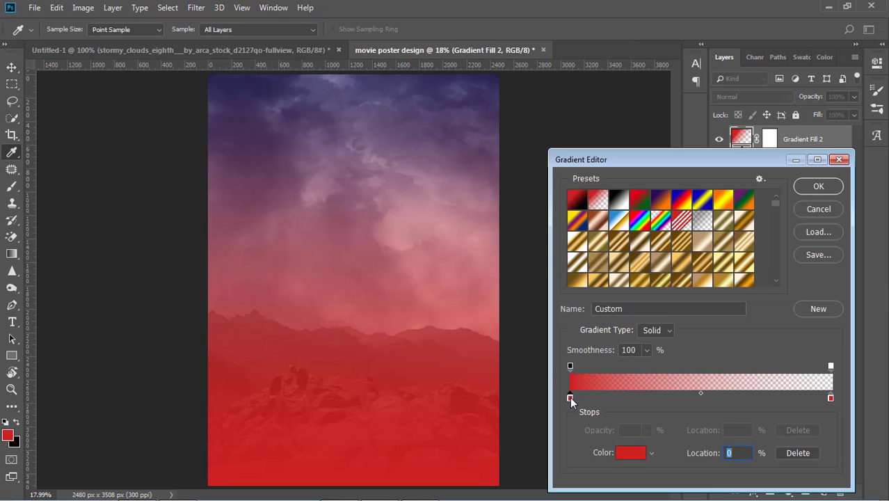
double_click(570, 397)
type("fdbe6")
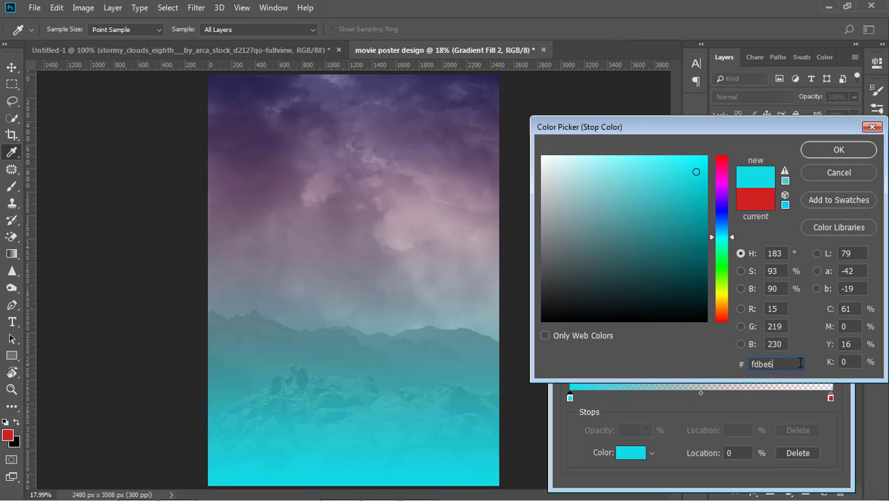
type("a")
key("Tab")
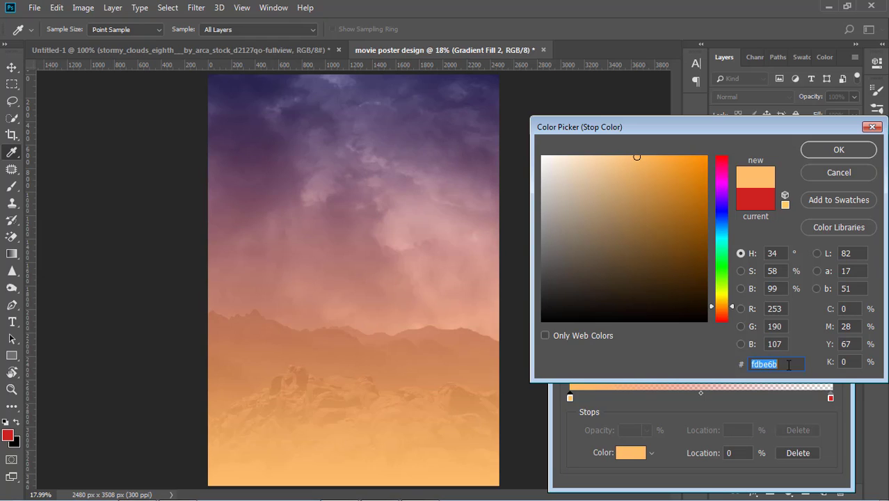
left_click(787, 364)
key("BackSpace")
type("a")
key("Tab")
key("Return")
- Match the right stop to fdbe6a, make it fully opaque, and try a radial style
double_click(831, 398)
type("fdbe6a")
key("Return")
left_click(830, 365)
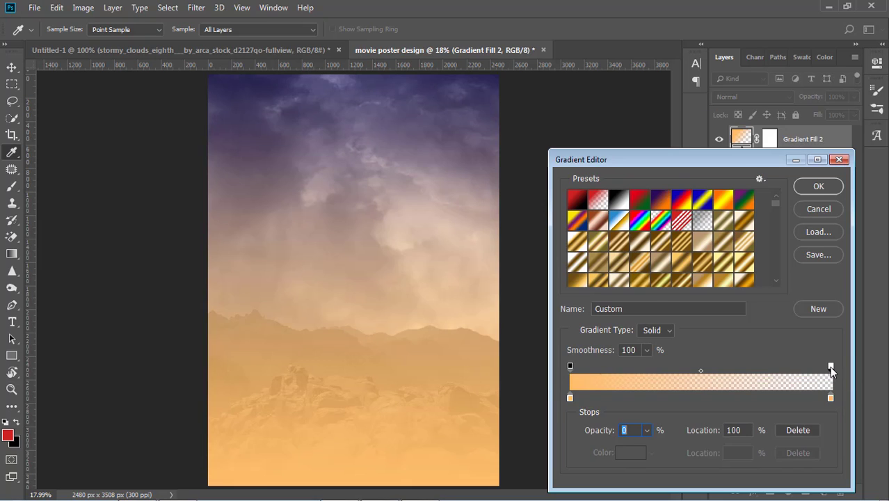
left_click(647, 430)
left_click_drag(648, 433, 704, 446)
left_click(819, 186)
left_click(641, 247)
left_click(644, 273)
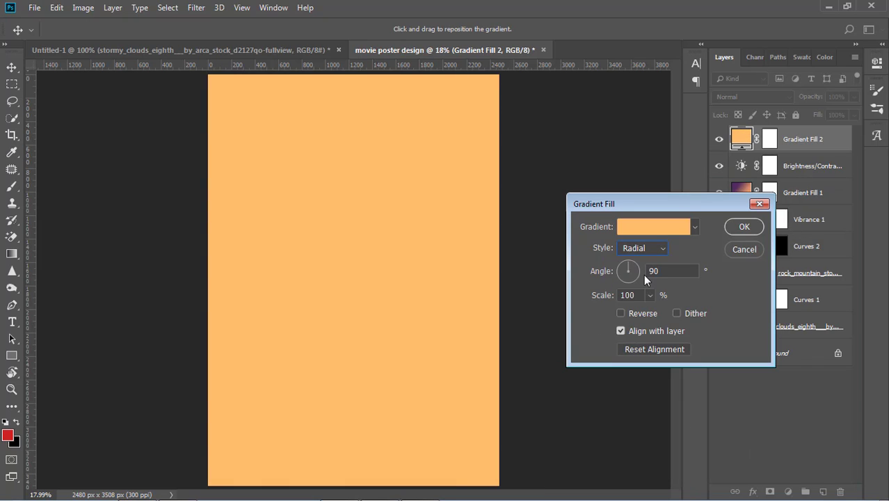
- Fade the gradient's right end toward transparent and set the style back to linear
left_click(654, 226)
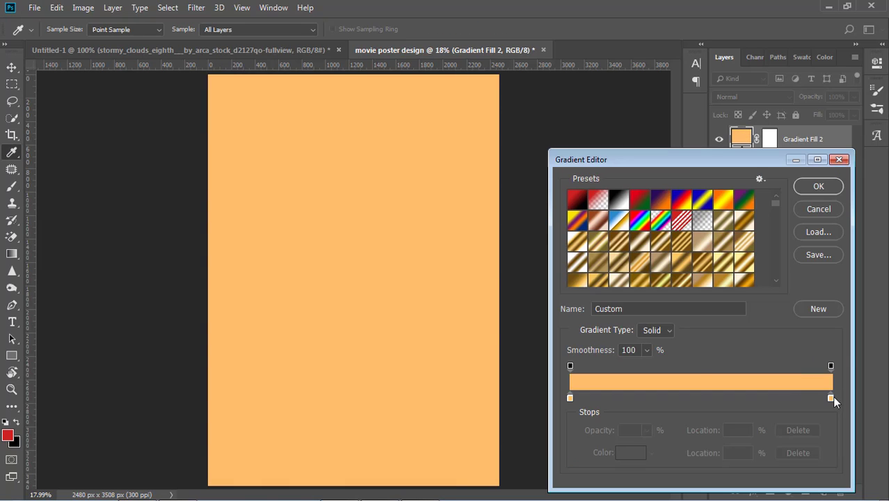
left_click(830, 366)
left_click(646, 430)
left_click_drag(645, 446, 571, 446)
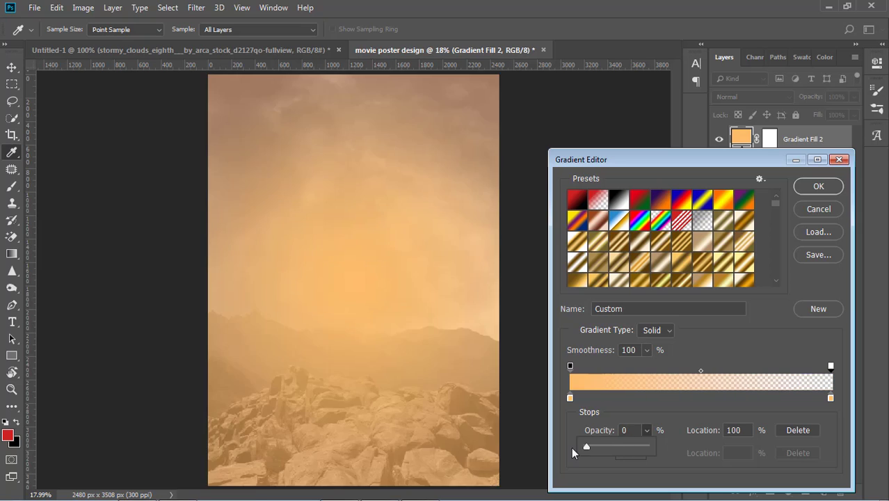
left_click(819, 186)
left_click(661, 249)
left_click(640, 258)
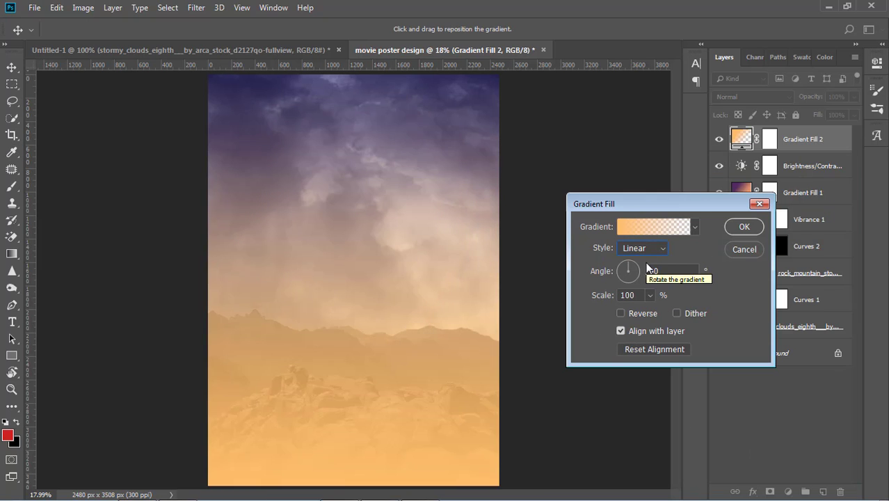
- Switch Gradient Fill 2 to radial and move the orange glow up into the sky
key("Down")
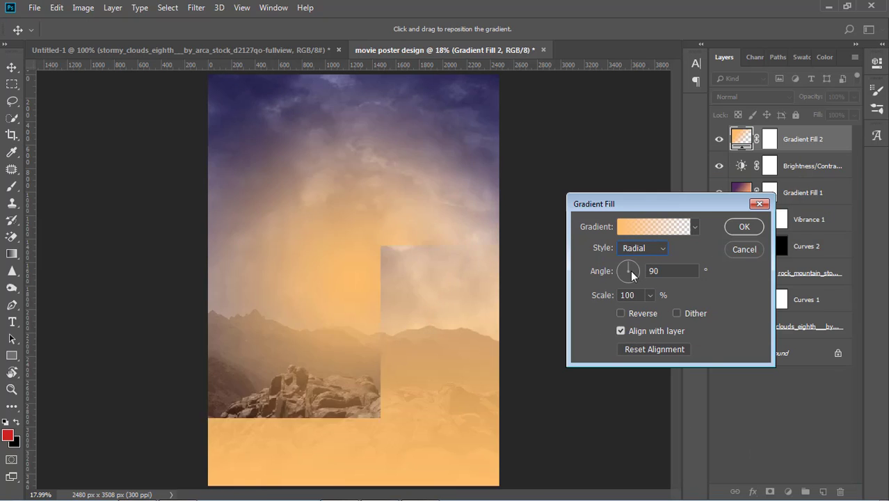
mouse_move(362, 272)
left_mouse_down()
mouse_move(287, 249)
mouse_move(293, 279)
left_mouse_up()
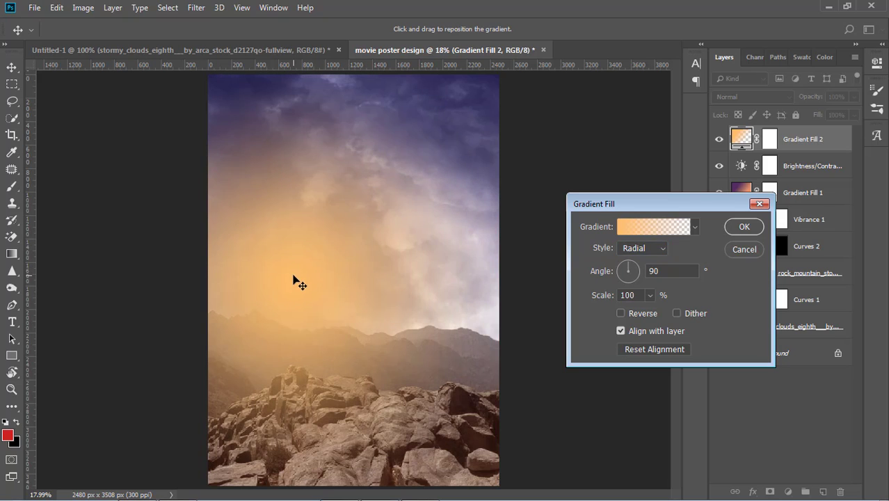
left_click(743, 226)
- Replace the second gradient's colours with a yellow preset fading to transparent at one end
double_click(741, 142)
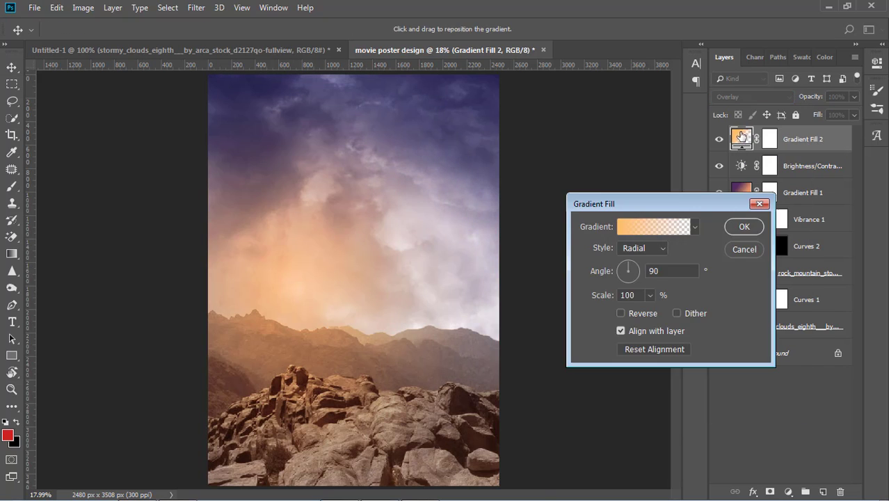
left_click(668, 228)
scroll(777, 259, "down", 5)
left_click(723, 240)
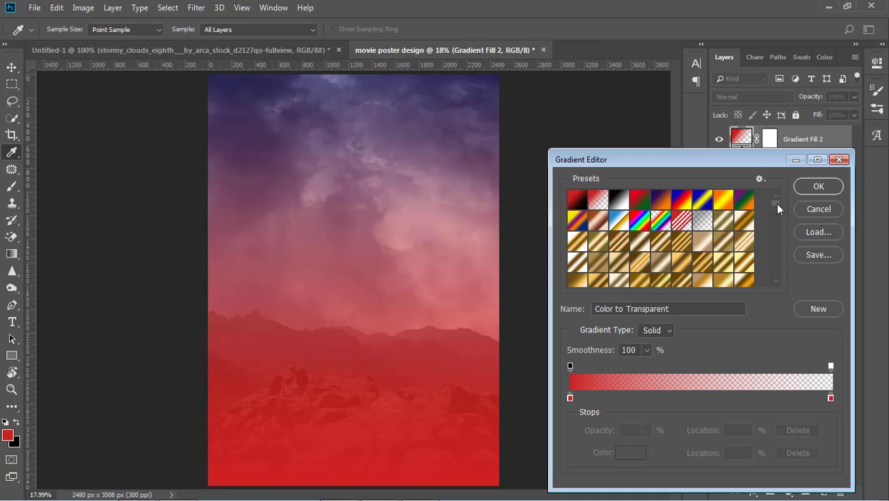
left_click(830, 366)
left_click(646, 430)
left_click_drag(616, 446, 586, 445)
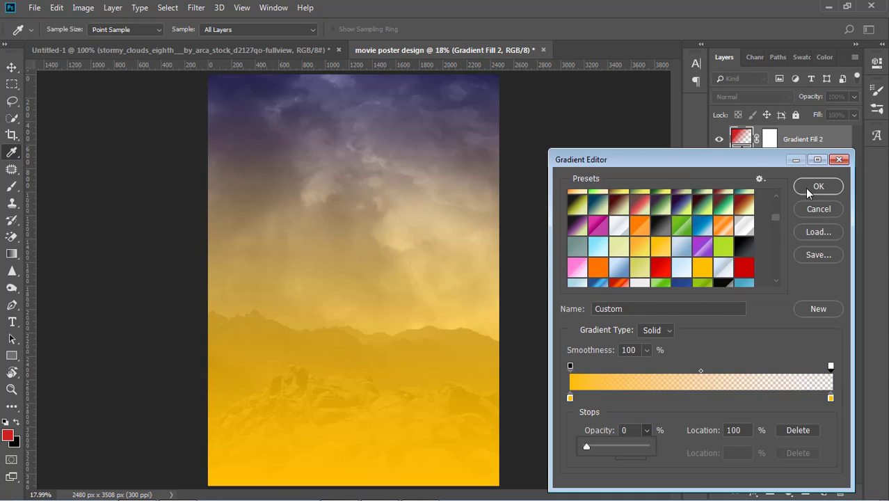
left_click(809, 193)
- Make the yellow glow radial above the peaks and blend it in Overlay
left_click(654, 244)
left_click(661, 274)
left_click_drag(355, 230, 319, 303)
left_click(742, 225)
key("v")
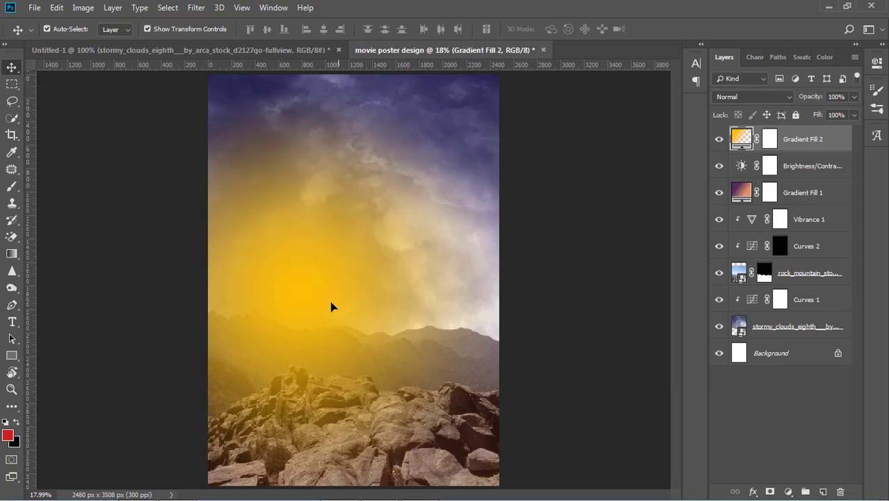
left_click(751, 97)
left_click(731, 255)
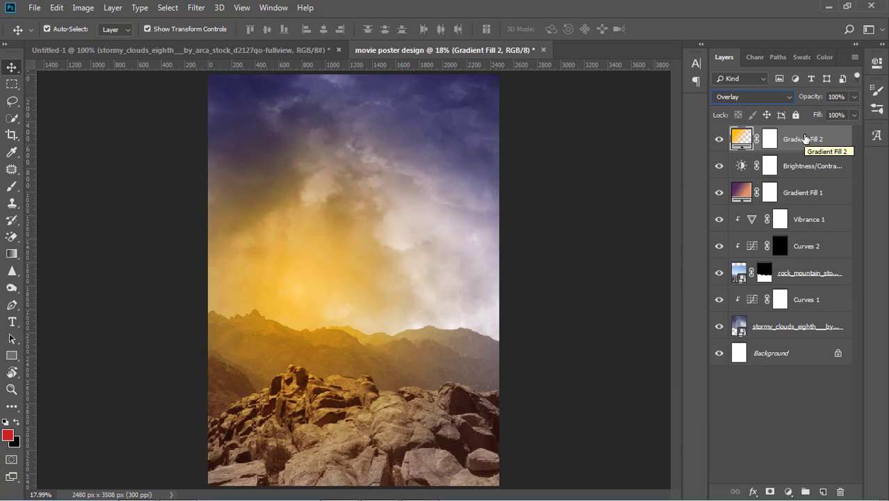
left_click(12, 186)
- Set up a large cloud brush at full opacity in white on a new empty mist layer
left_click(66, 187)
left_click(56, 29)
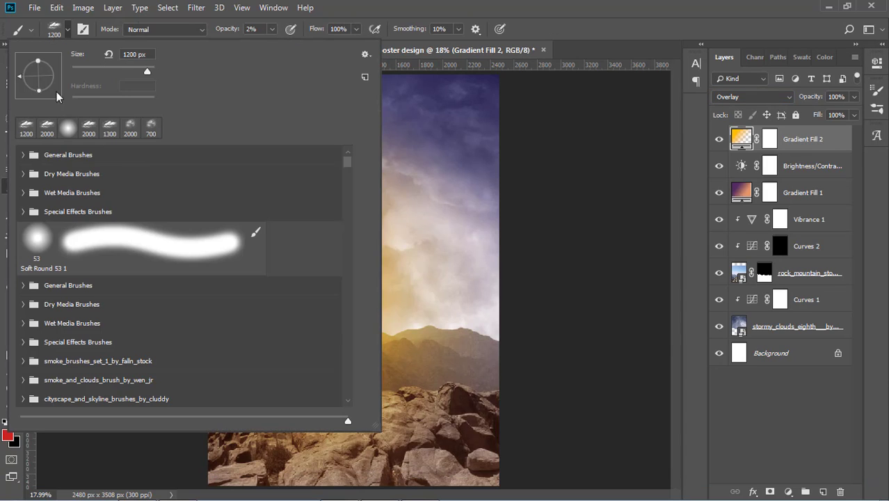
double_click(133, 128)
left_click(823, 492)
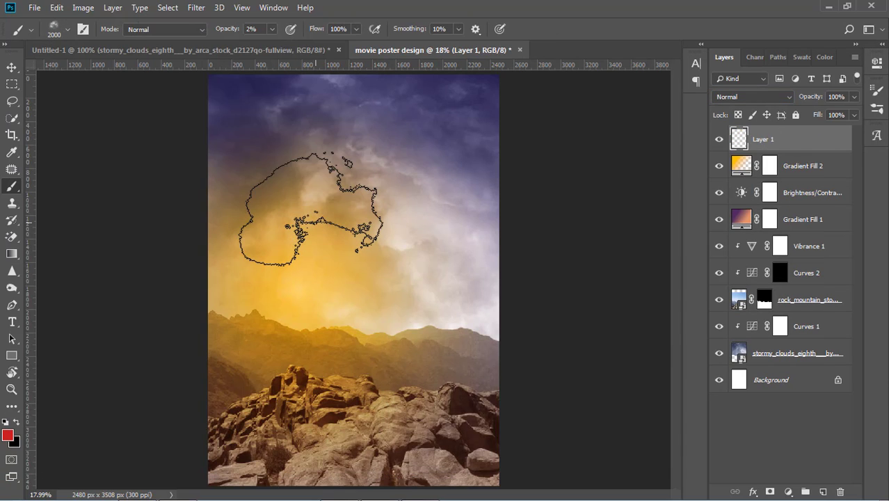
left_click(272, 29)
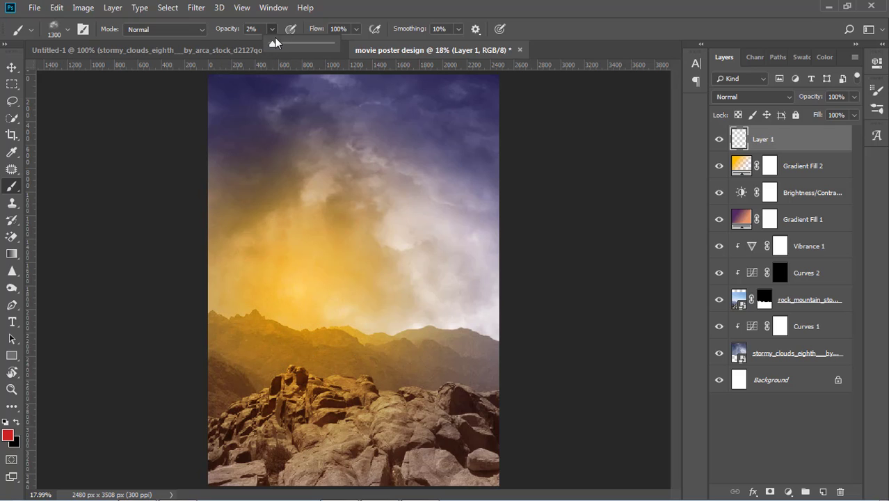
key("0")
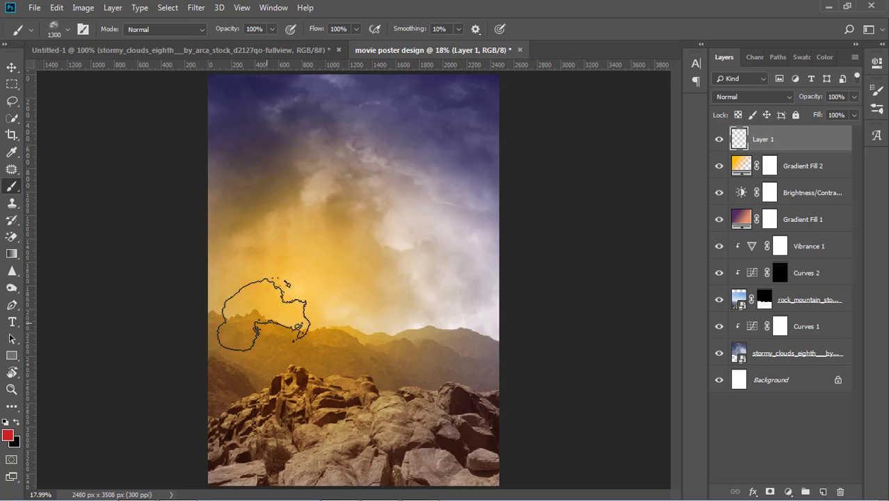
left_click(8, 436)
left_click(549, 163)
left_click(839, 149)
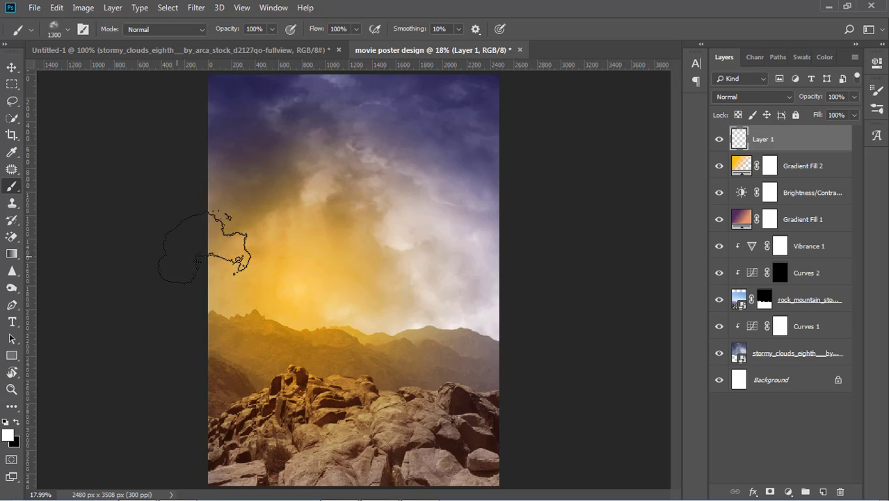
- Paint white mist over the lower rocks at 80% brush opacity, wiping fog off the rocks
mouse_move(215, 292)
left_mouse_down()
mouse_move(452, 365)
mouse_move(278, 428)
left_mouse_up()
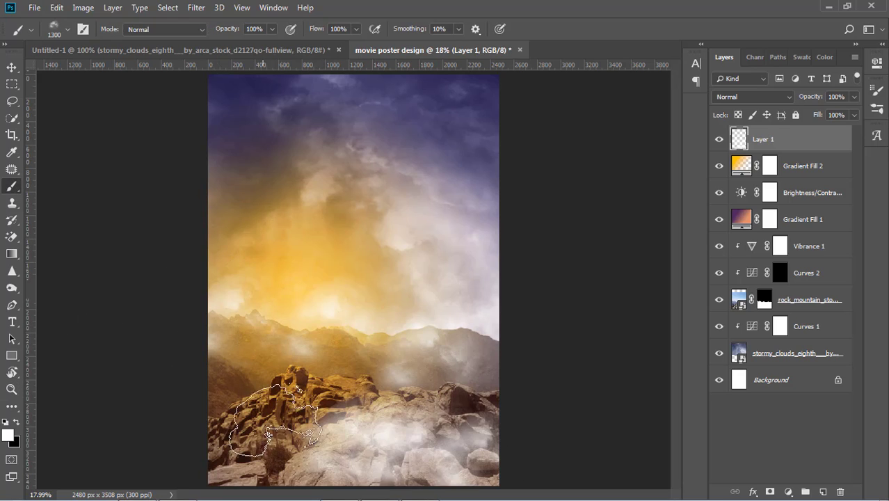
key("ctrl+z")
left_click(272, 29)
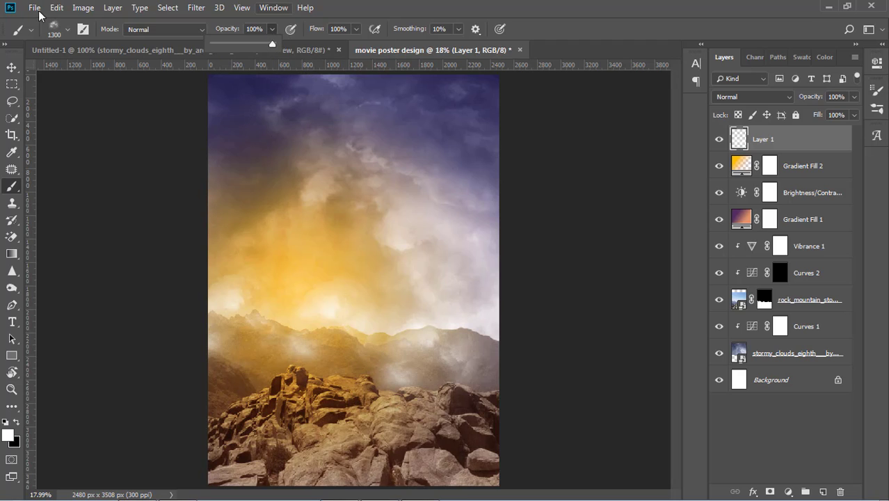
left_click_drag(272, 43, 260, 43)
mouse_move(293, 416)
left_mouse_down()
mouse_move(518, 322)
mouse_move(472, 337)
mouse_move(549, 462)
left_mouse_up()
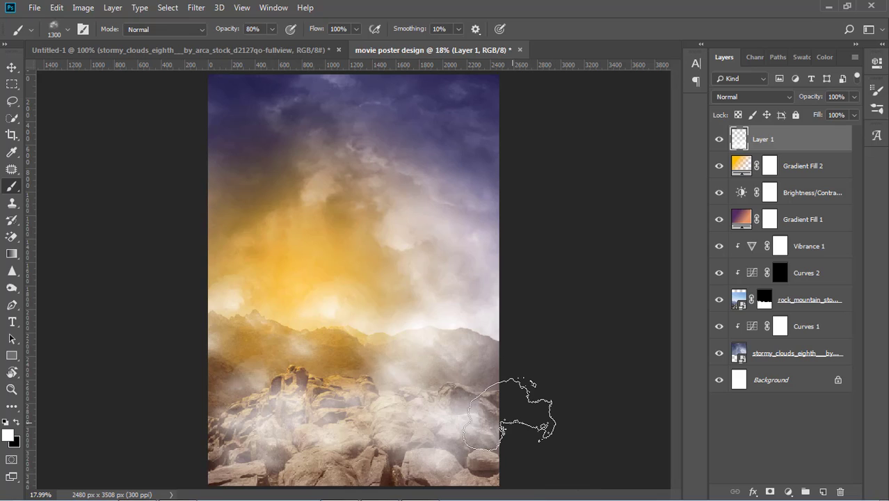
mouse_move(526, 406)
left_mouse_down()
mouse_move(355, 363)
mouse_move(572, 376)
left_mouse_up()
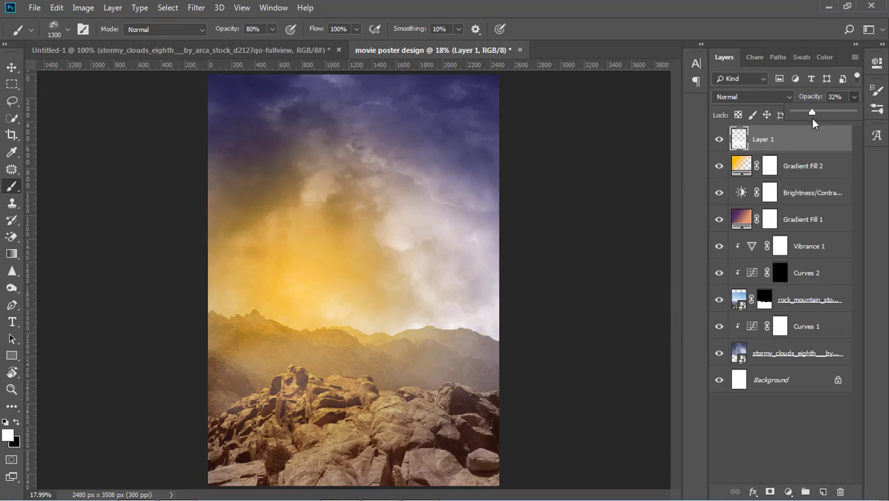
- Fade Layer 1's opacity to 32% for a light haze
left_click_drag(841, 117, 802, 115)
key("v")
left_click(39, 87)
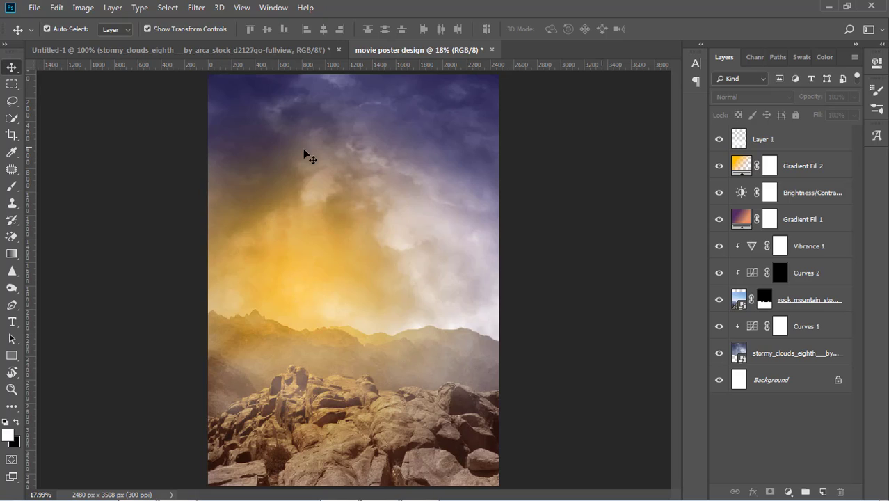
- Fill a new layer with 50% gray and blend it as Overlay
left_click(823, 491)
left_click(57, 8)
left_click(91, 194)
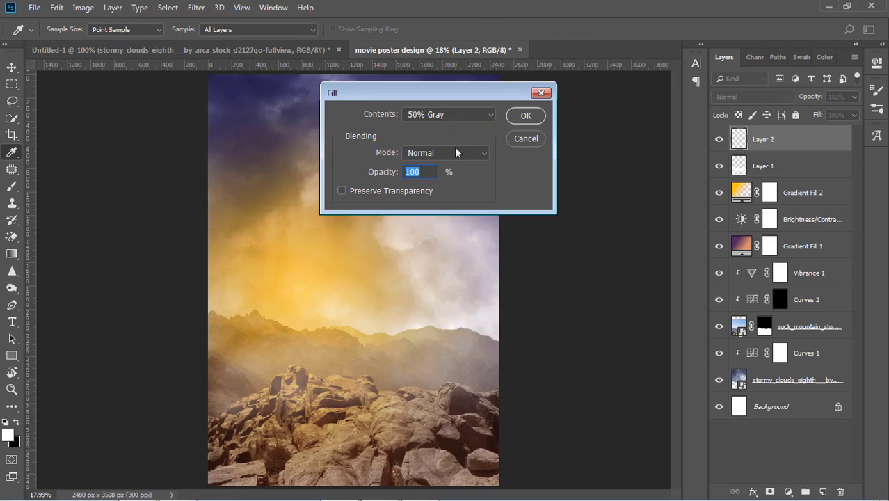
left_click(454, 148)
left_click(422, 206)
left_click(526, 116)
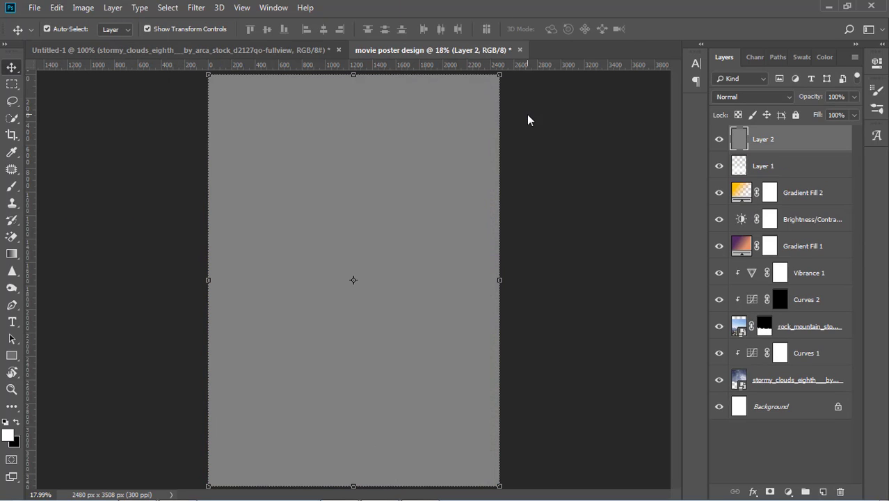
left_click(758, 98)
left_click(743, 256)
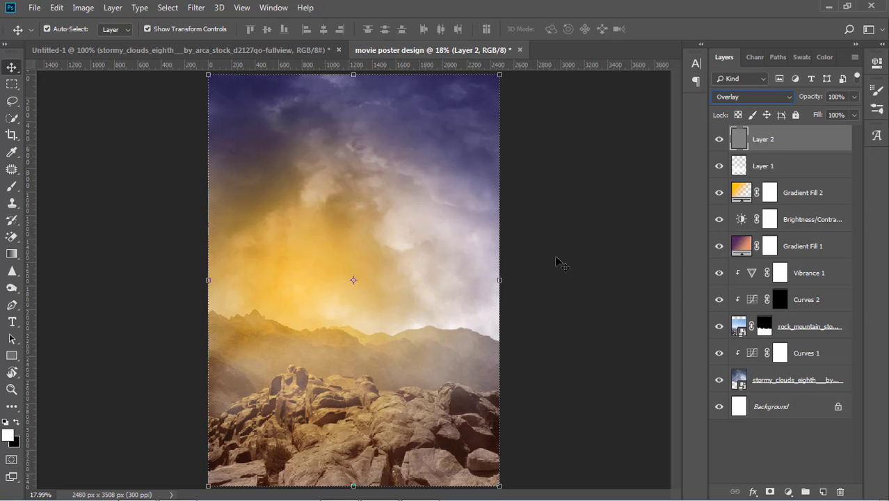
- Dodge the bottom rocks with Range set to Highlights to lighten them
right_click(12, 372)
left_click(12, 287)
left_click(63, 285)
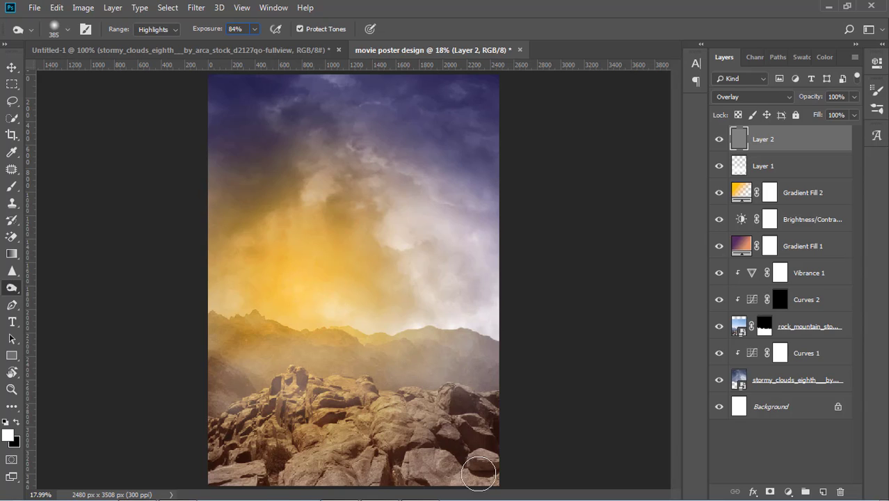
mouse_move(478, 474)
left_mouse_down()
mouse_move(420, 467)
mouse_move(482, 473)
mouse_move(193, 480)
left_mouse_up()
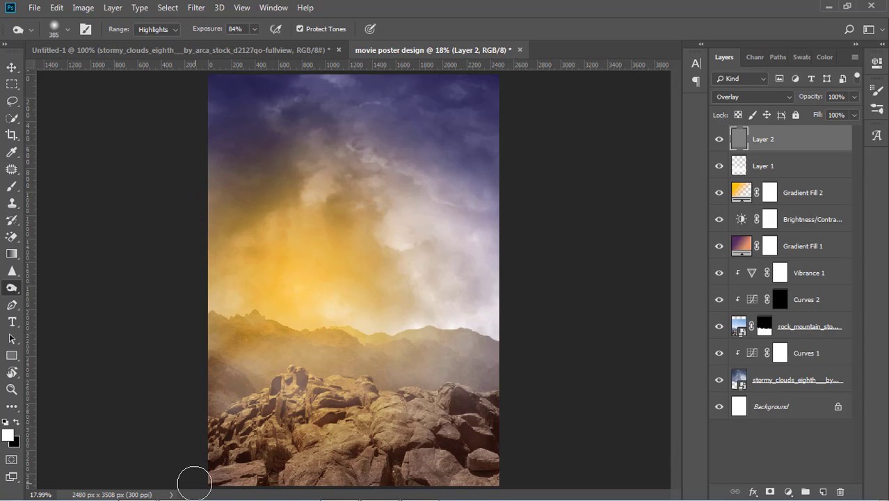
left_click(68, 30)
left_click(68, 29)
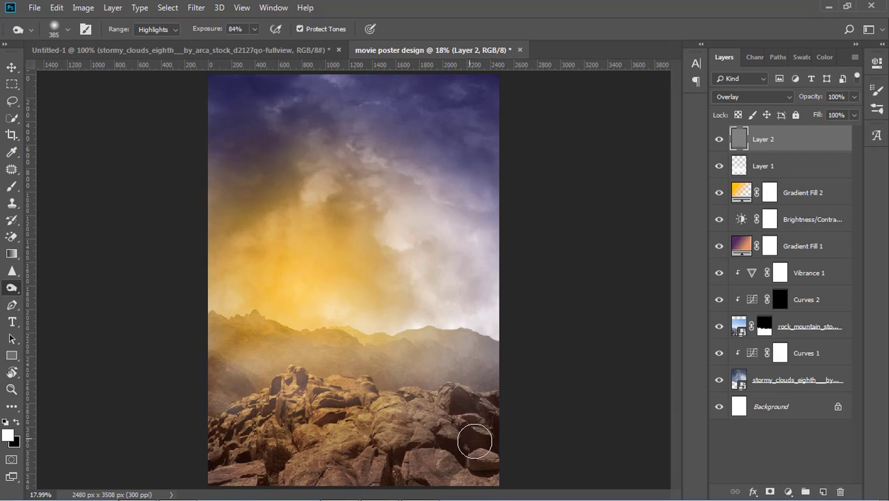
- Add a new empty Layer 3 on top
key("v")
left_click(800, 452)
left_click(823, 491)
- Paint black shading along the bottom rocks on Layer 3 with a soft round brush
key("b")
left_click(68, 29)
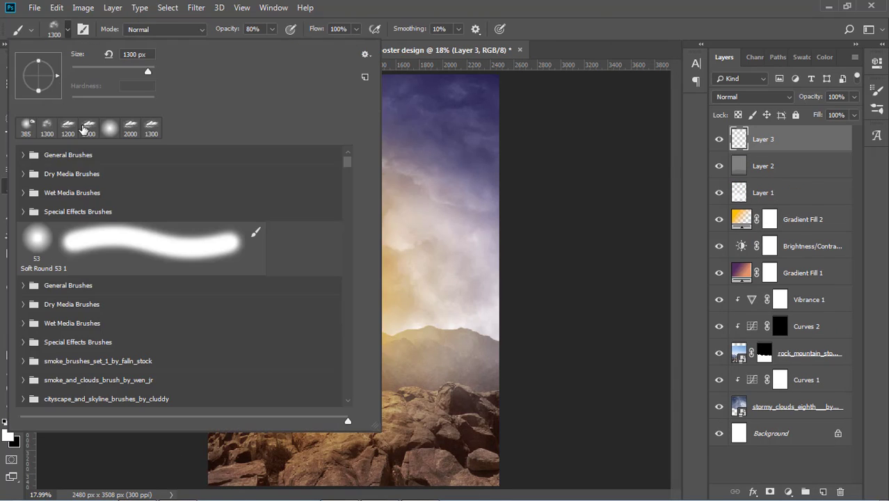
left_click(23, 154)
key("Escape")
key("bracketleft")
key("bracketleft")
key("bracketleft")
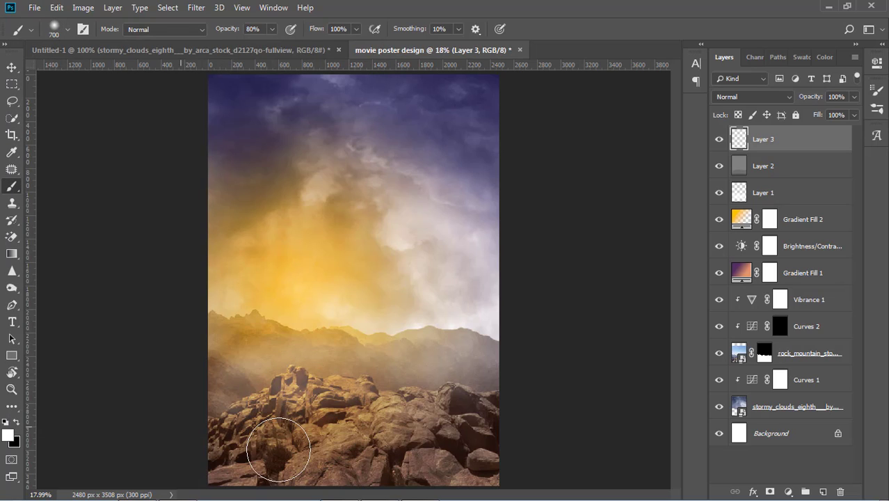
left_click_drag(228, 477, 516, 470)
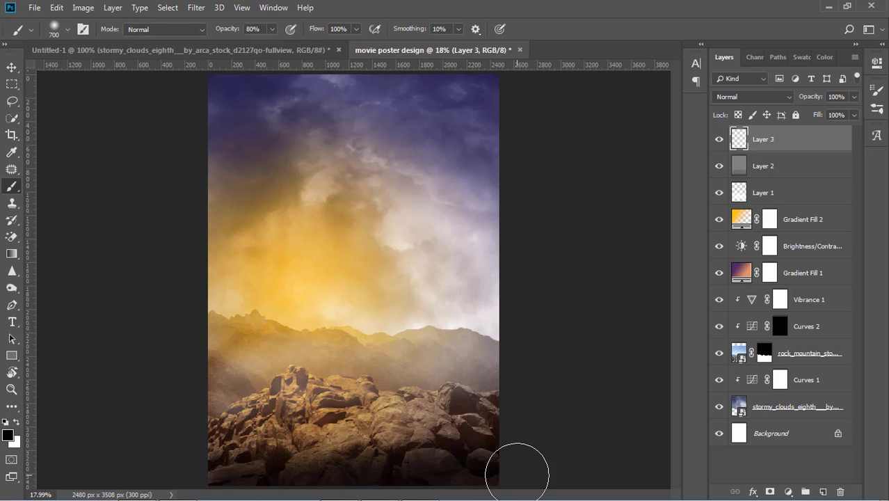
key("v")
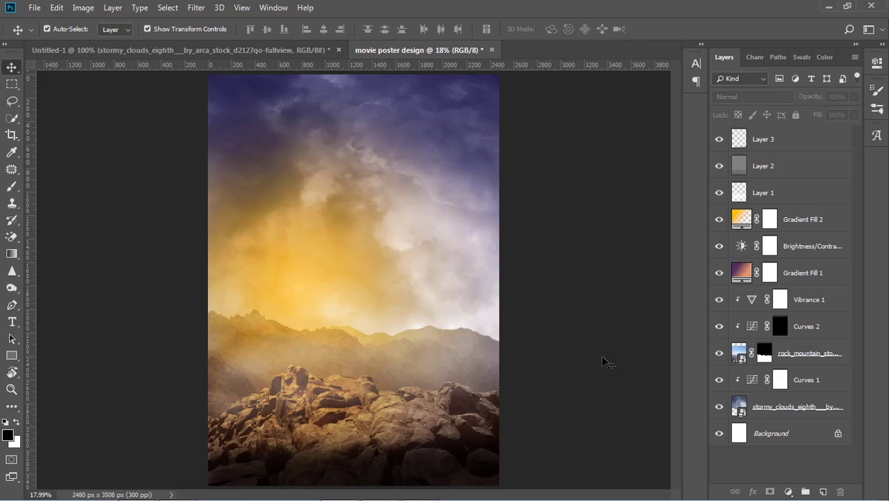
- Softly darken the rock bottoms in black with a 500 brush at 26% opacity
key("b")
left_click(763, 139)
key("bracketleft")
key("bracketleft")
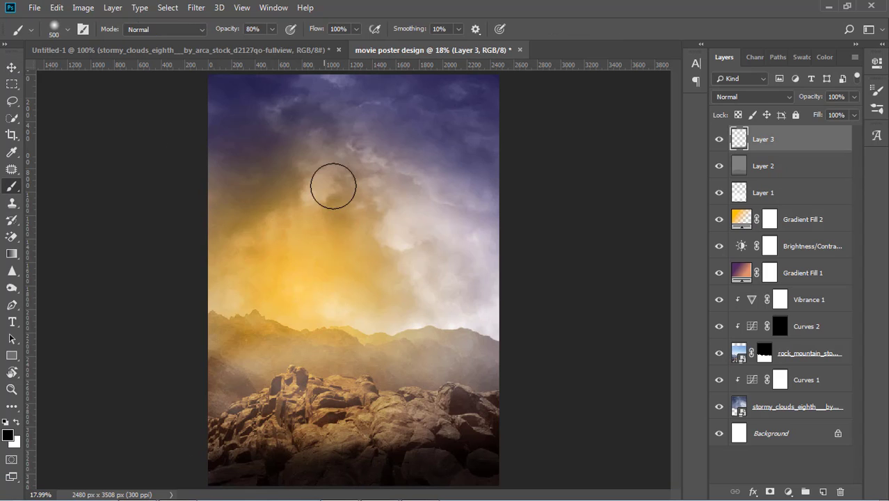
key("2")
key("6")
mouse_move(227, 460)
left_mouse_down()
mouse_move(407, 441)
mouse_move(495, 476)
left_mouse_up()
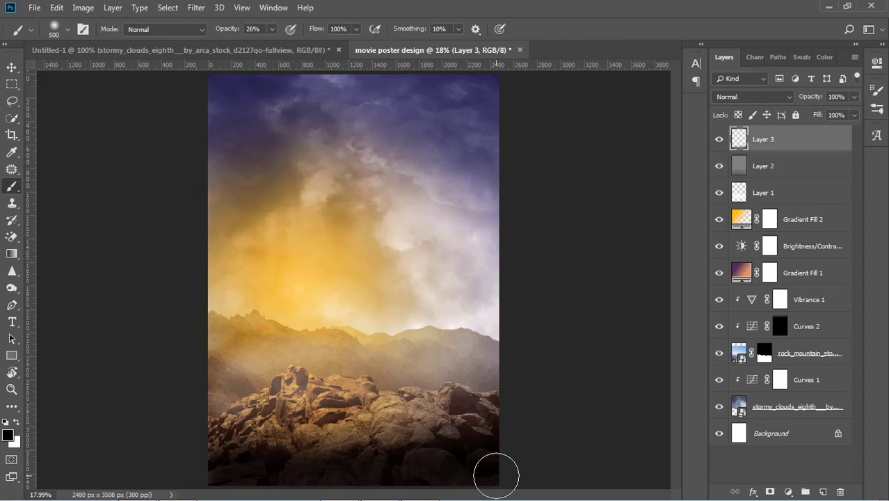
- Drag the soldier cutout from Untitled-1 into the poster
key("v")
left_click(206, 209)
left_click(104, 50)
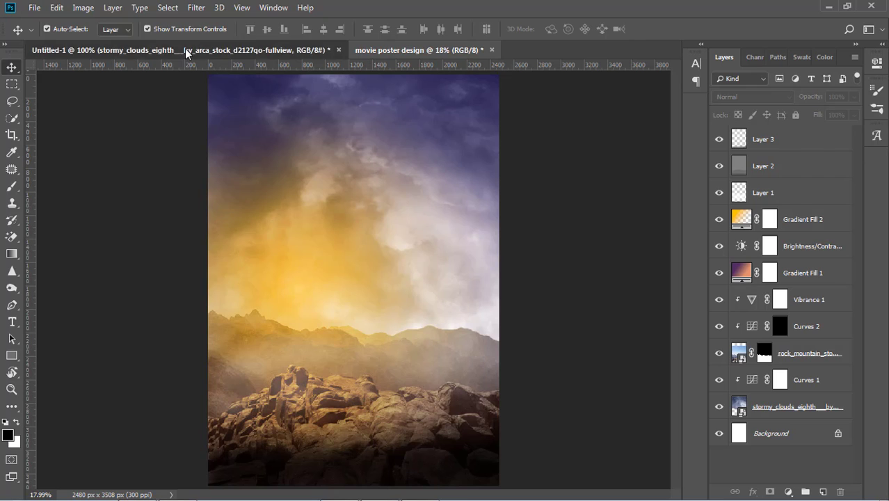
left_click_drag(229, 160, 363, 387)
- Scale the soldier to about 85% on the rocky peak and add an empty Layer 4 beneath him
key("ctrl+t")
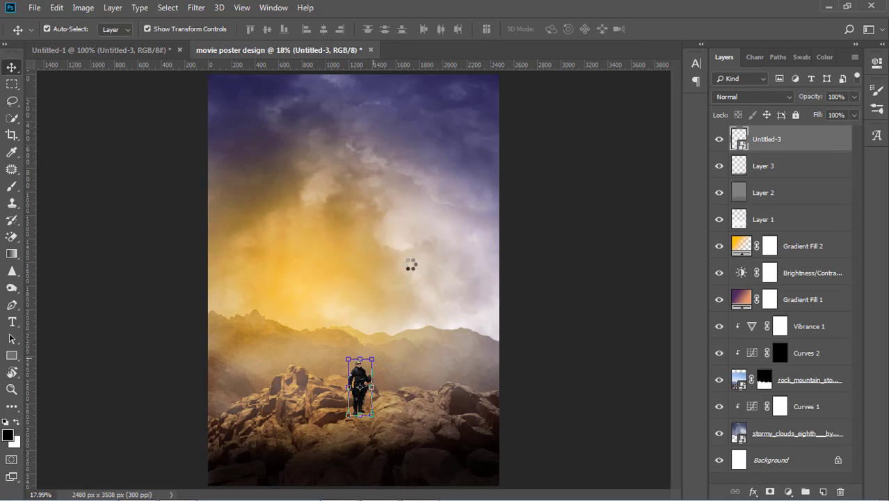
left_click_drag(371, 357, 452, 142)
key("Return")
left_click_drag(445, 243, 394, 256)
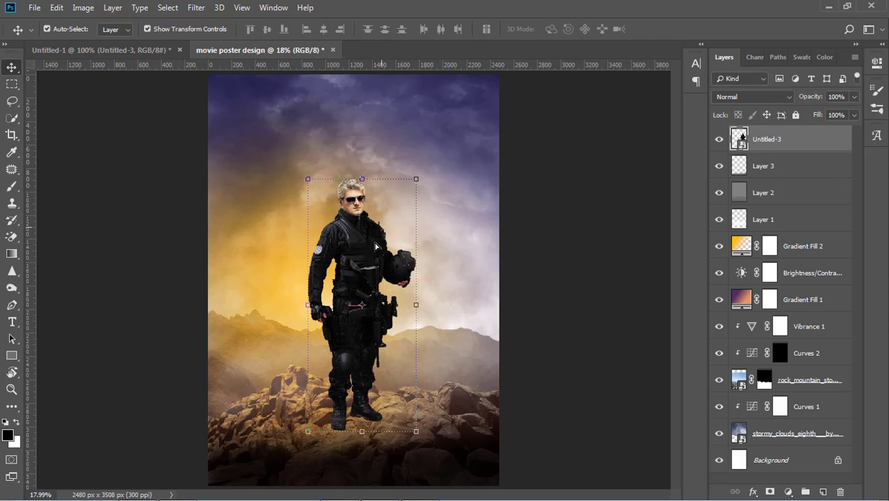
key("ctrl+t")
left_click_drag(433, 144, 487, 97)
left_click_drag(402, 193, 379, 201)
left_click_drag(486, 109, 495, 101)
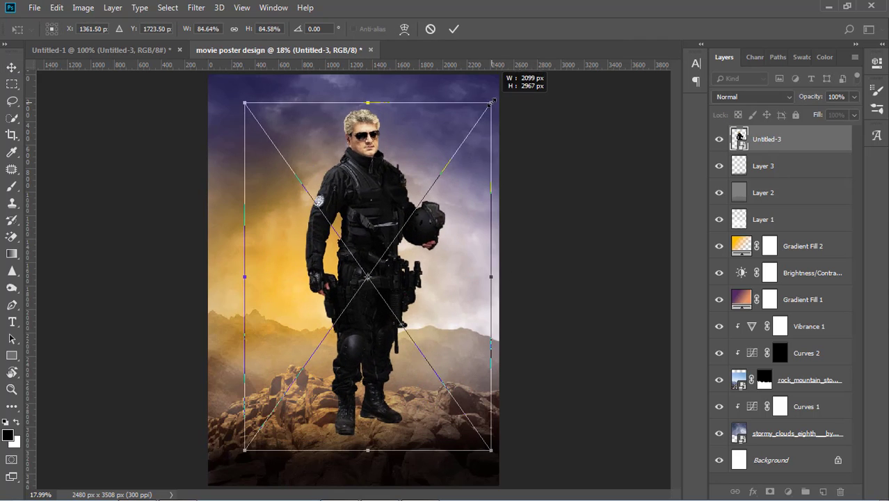
key("Return")
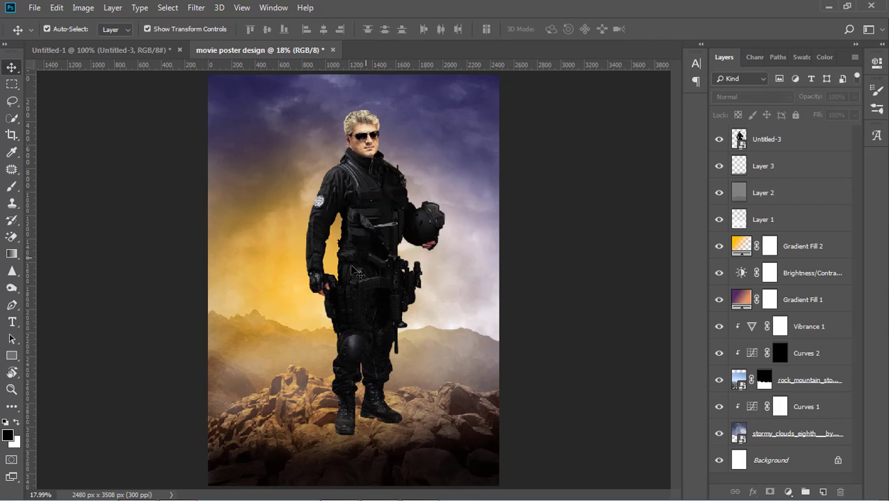
left_click_drag(353, 270, 347, 264)
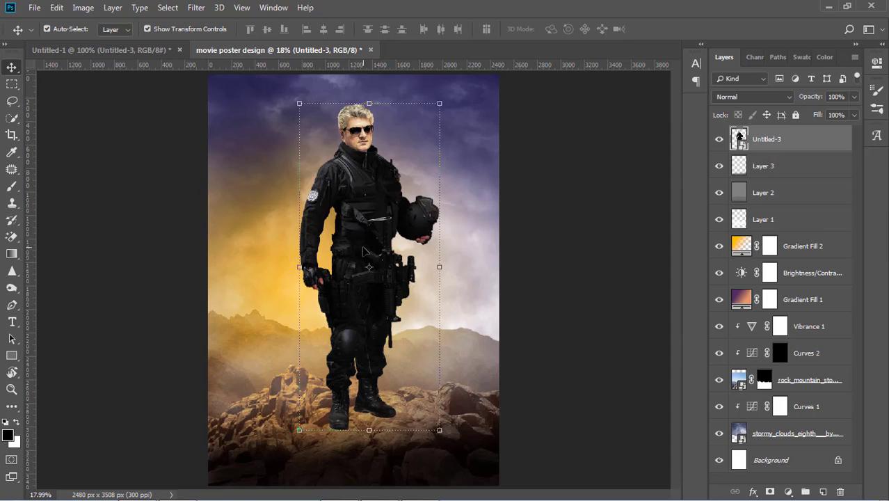
left_click(765, 167)
key("ctrl+shift+alt+n")
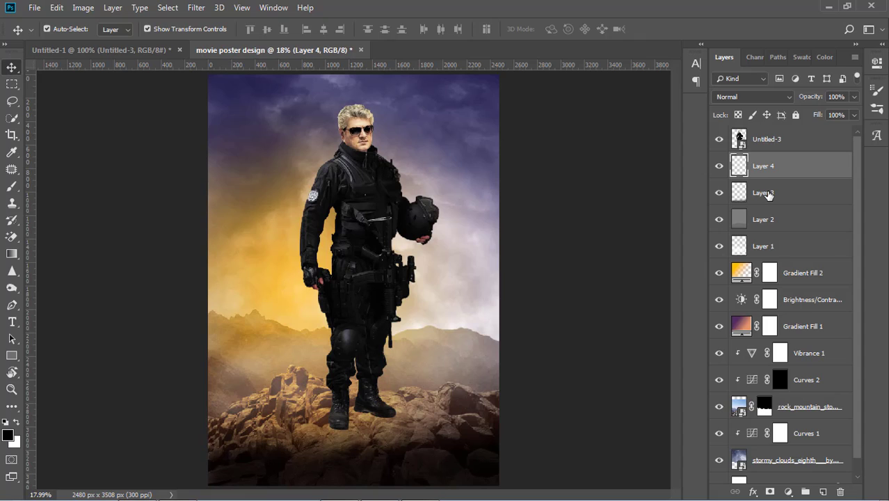
- Paint a black boot shadow on Layer 4 with a 500 brush at 87% opacity, tidying with the Eraser
key("b")
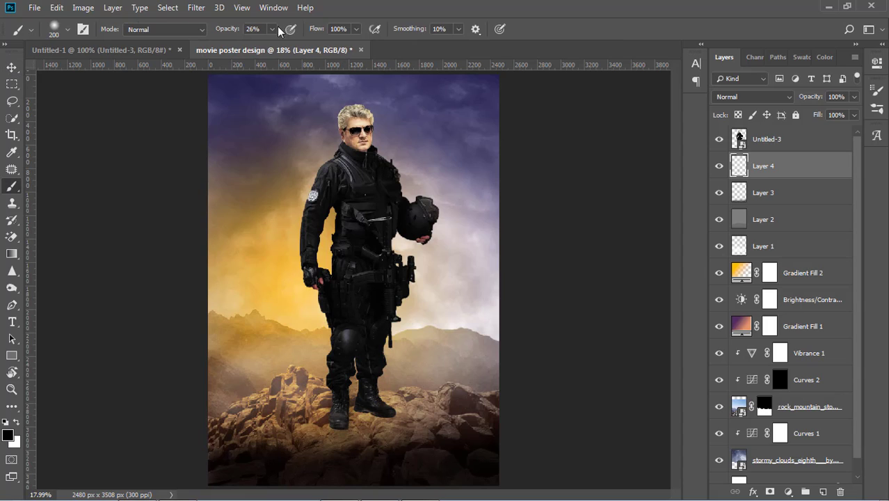
left_click_drag(272, 29, 315, 46)
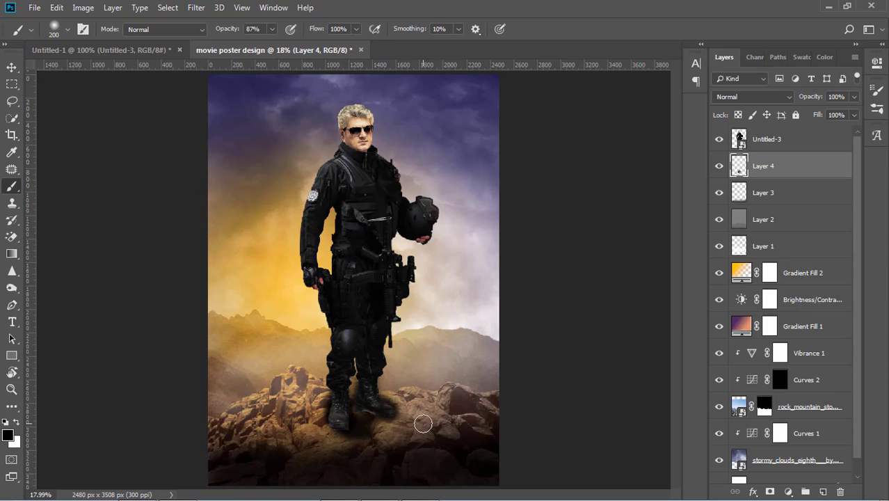
key("bracketright")
key("bracketright")
key("bracketright")
left_click_drag(351, 439, 396, 437)
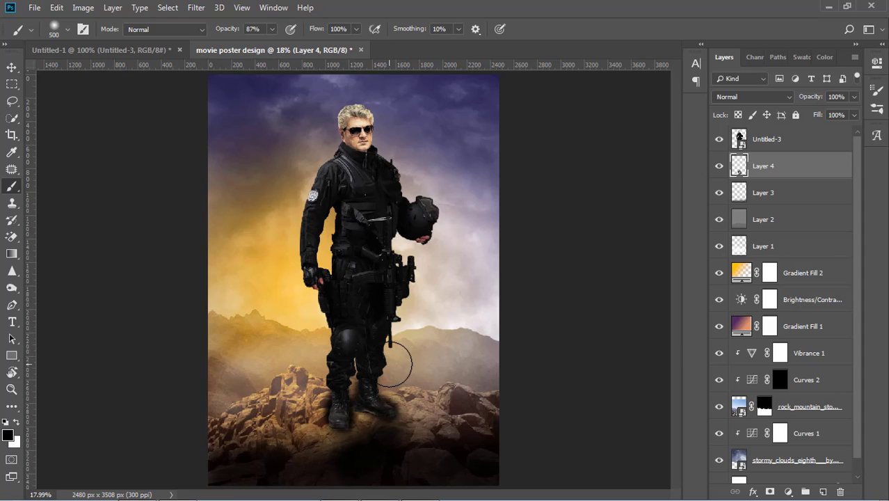
key("ctrl+z")
left_click(12, 236)
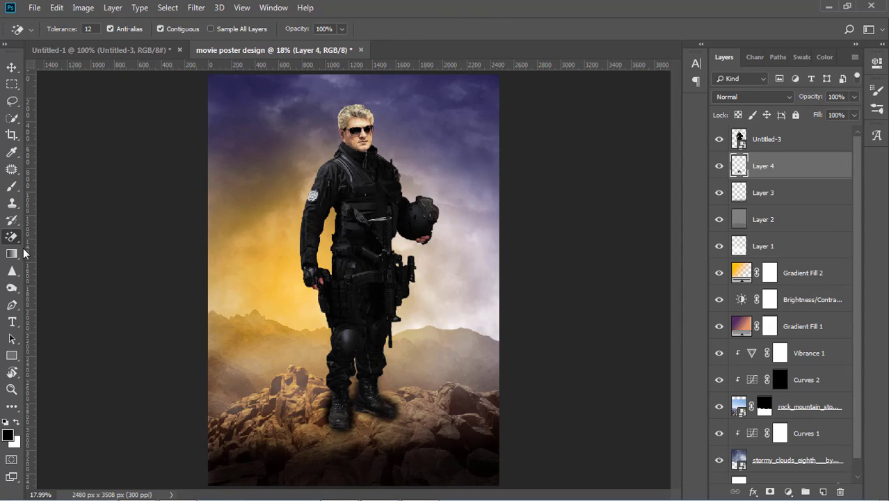
right_click(12, 237)
left_click(56, 235)
left_click(19, 70)
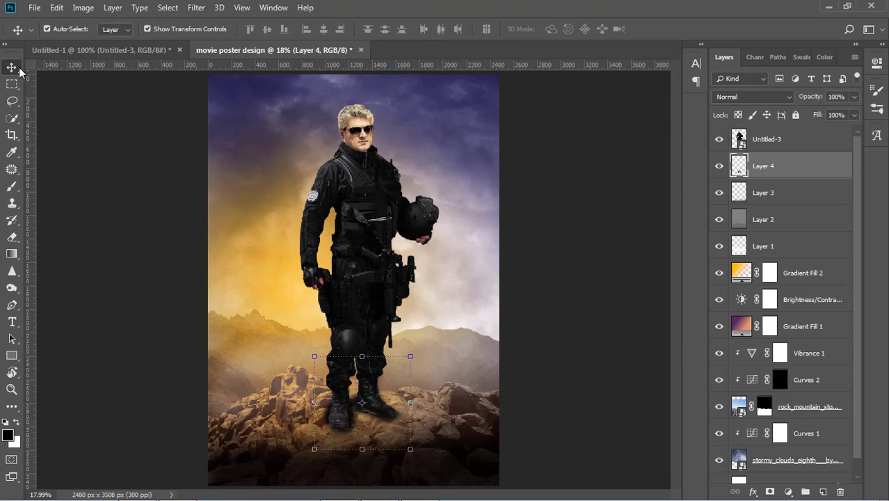
left_click(197, 7)
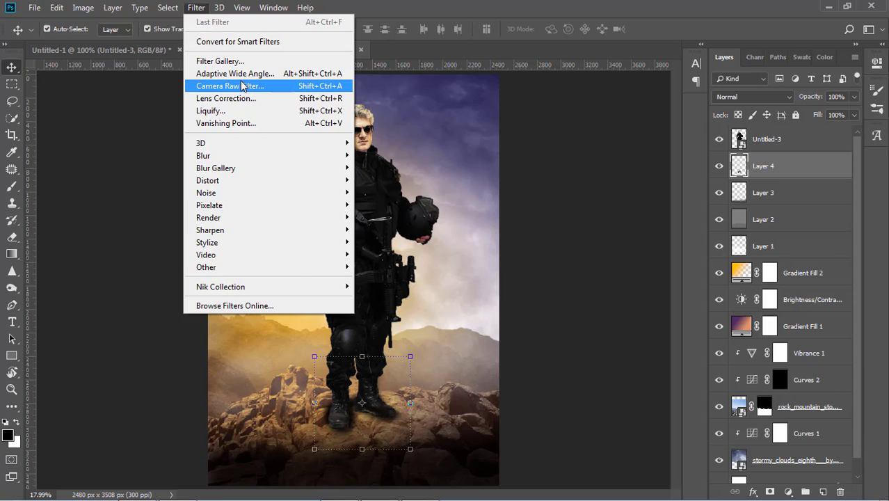
- Grade the soldier in Camera Raw: temperature +16, contrast -35, whites +23
left_click(765, 139)
left_click(196, 7)
left_click(244, 91)
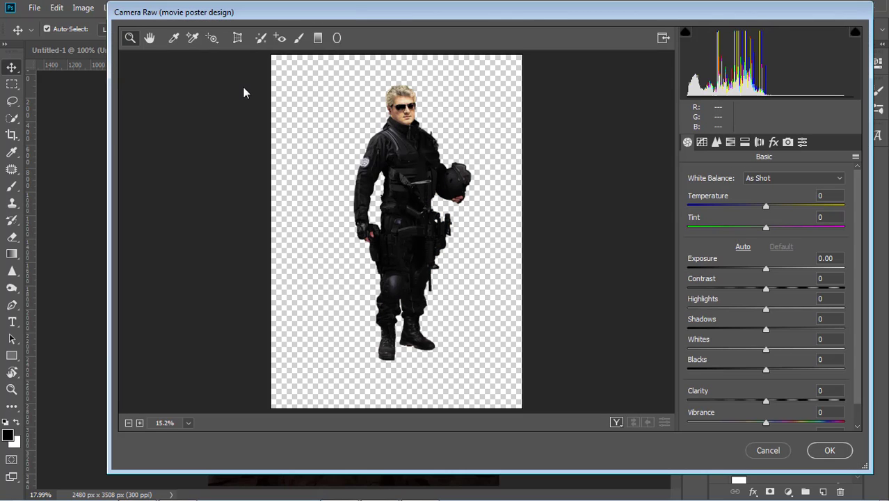
mouse_move(766, 308)
left_mouse_down()
mouse_move(735, 309)
mouse_move(739, 288)
left_mouse_up()
left_click_drag(735, 308, 763, 308)
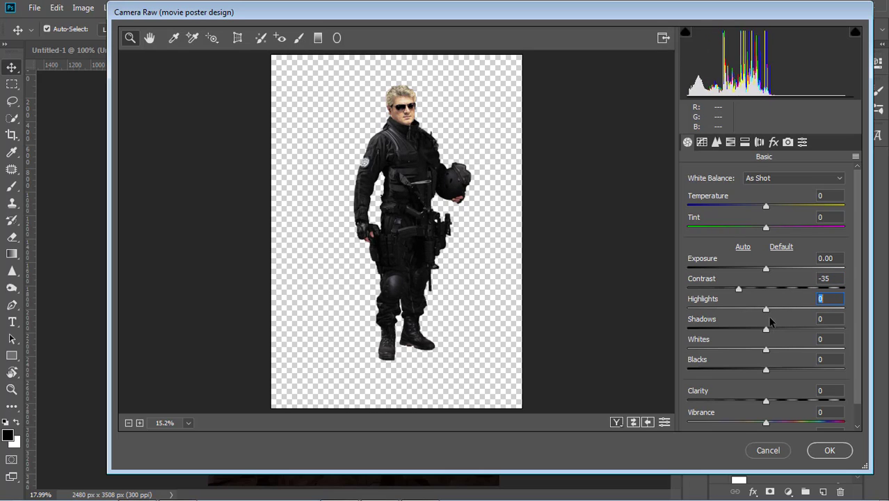
mouse_move(766, 348)
left_mouse_down()
mouse_move(784, 349)
mouse_move(767, 369)
left_mouse_up()
left_click(765, 401)
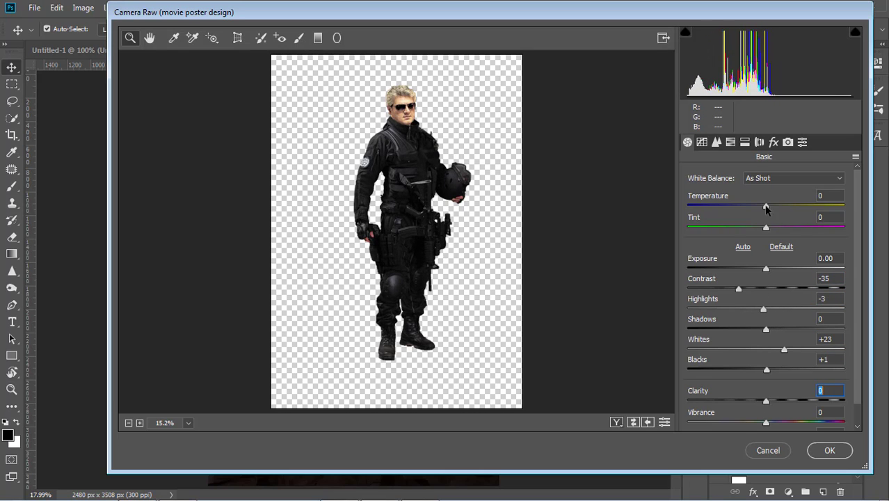
left_click_drag(766, 205, 778, 206)
left_click(766, 330)
left_click(766, 422)
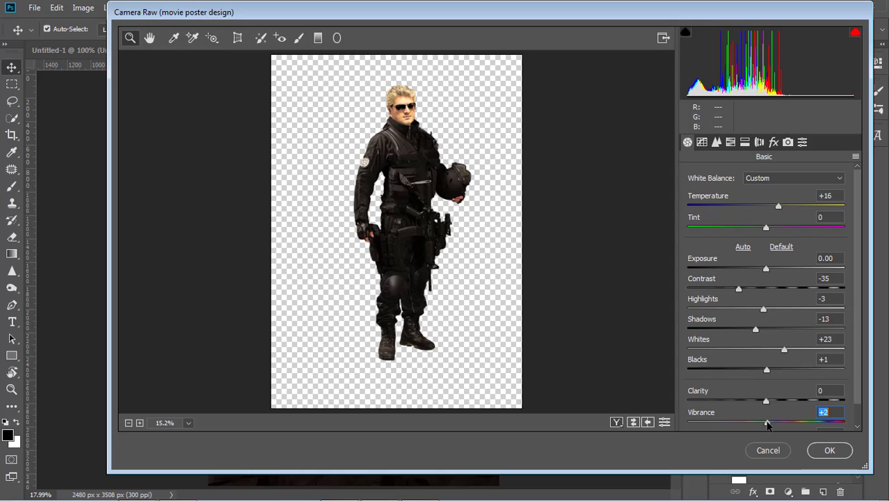
key("Return")
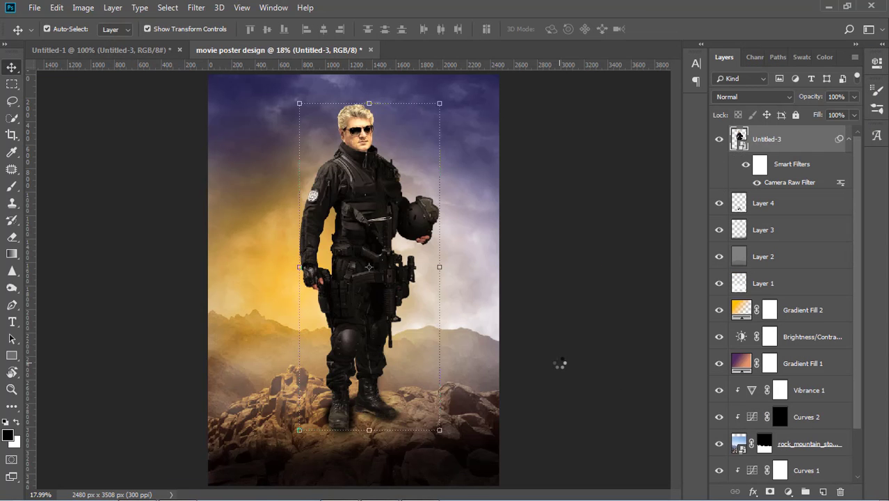
- Add a Curves adjustment with the curve pulled down to darken the image
left_click(788, 491)
left_click(797, 330)
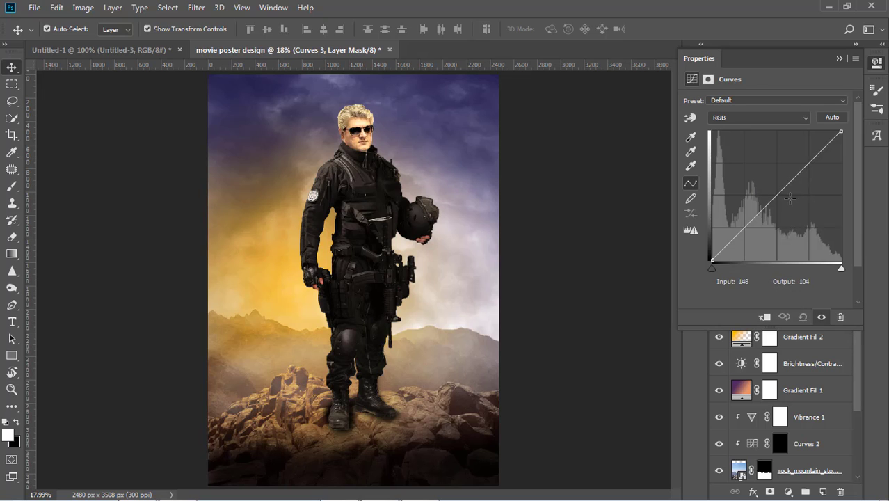
mouse_move(739, 233)
left_mouse_down()
mouse_move(798, 187)
mouse_move(792, 177)
mouse_move(837, 132)
left_mouse_up()
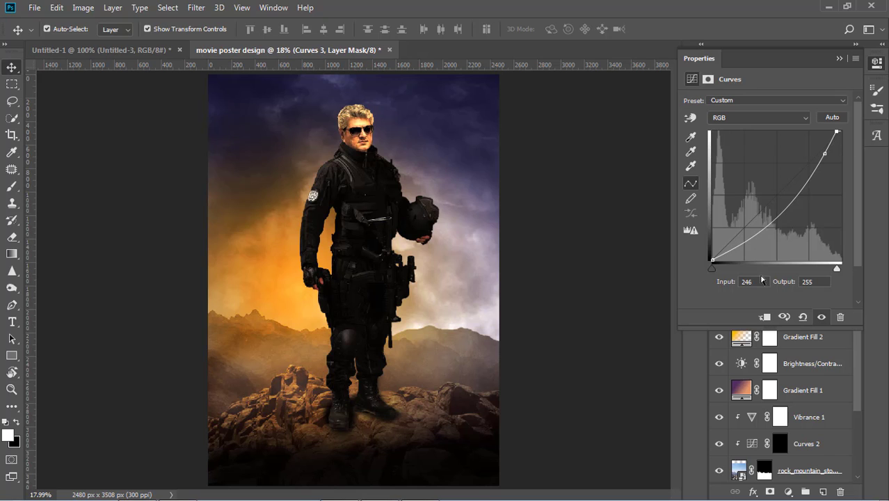
left_click(839, 60)
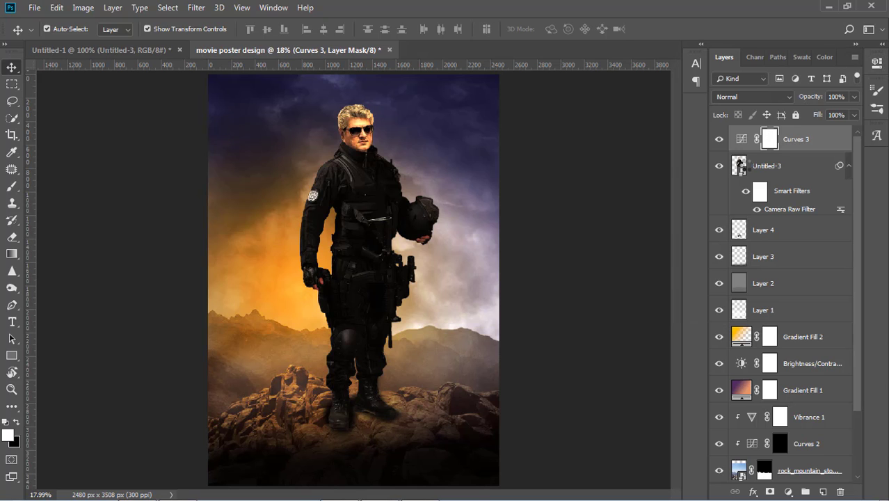
key("alt+ctrl+r")
left_click(851, 481)
- Invert the Curves 3 mask, paint it white over the soldier, then add an Exposure adjustment
key("ctrl+i")
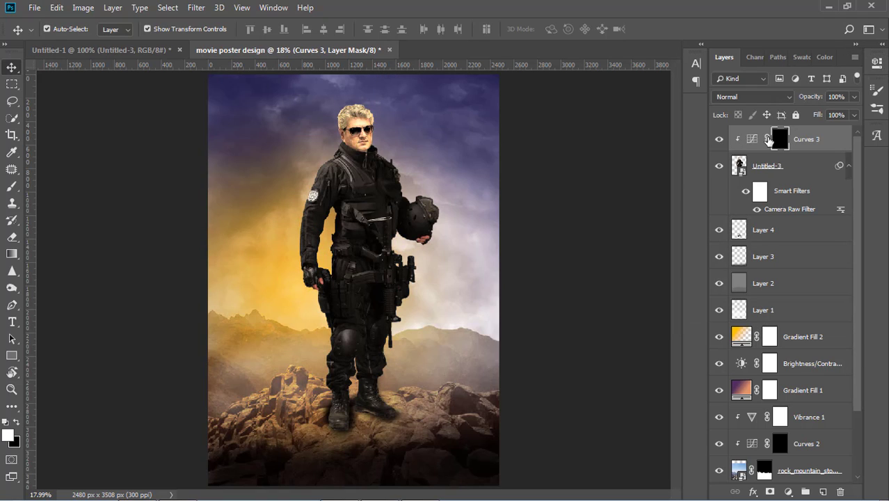
left_click(12, 186)
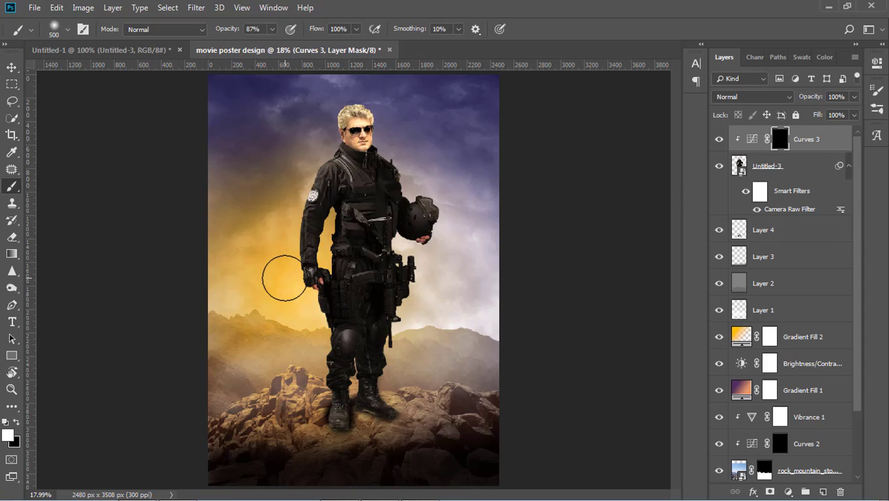
key("bracketleft")
key("bracketleft")
mouse_move(325, 376)
left_mouse_down()
mouse_move(366, 183)
mouse_move(357, 163)
mouse_move(356, 381)
mouse_move(366, 353)
mouse_move(345, 331)
left_mouse_up()
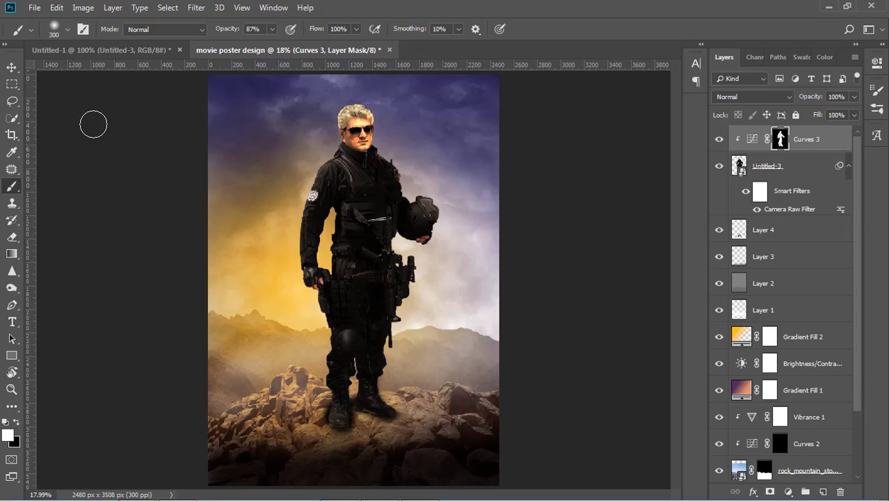
left_click(12, 68)
left_click(788, 492)
left_click(810, 335)
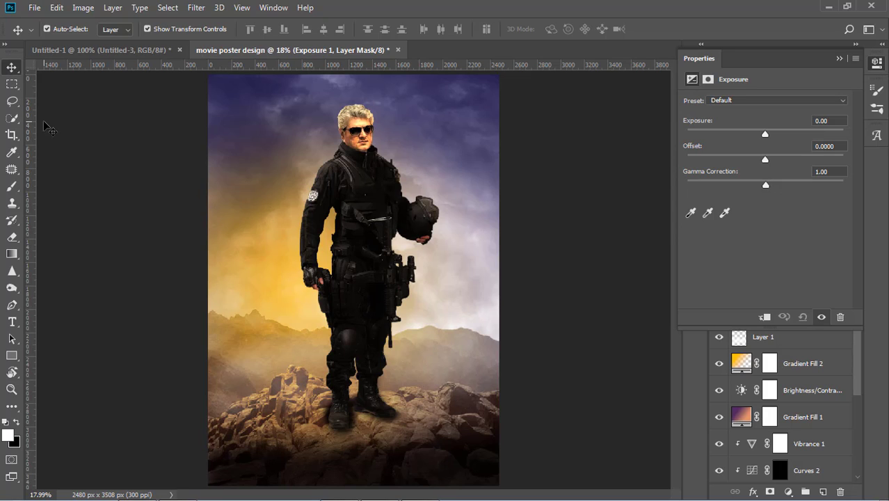
- Set Exposure 1 to +0.28 exposure and 1.07 gamma, with black-white Gradient ready for its mask
left_click_drag(765, 134, 770, 134)
mouse_move(766, 185)
left_mouse_down()
mouse_move(758, 185)
mouse_move(775, 160)
mouse_move(761, 158)
mouse_move(761, 133)
mouse_move(761, 185)
left_mouse_up()
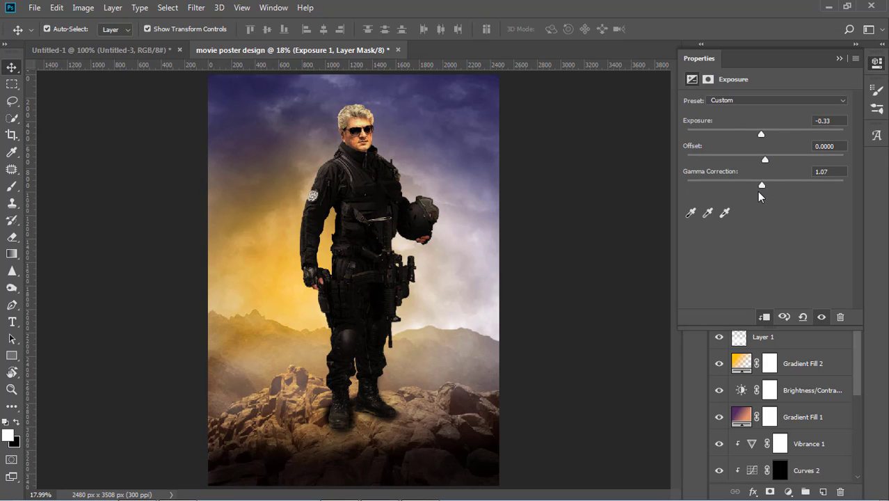
left_click_drag(761, 134, 767, 134)
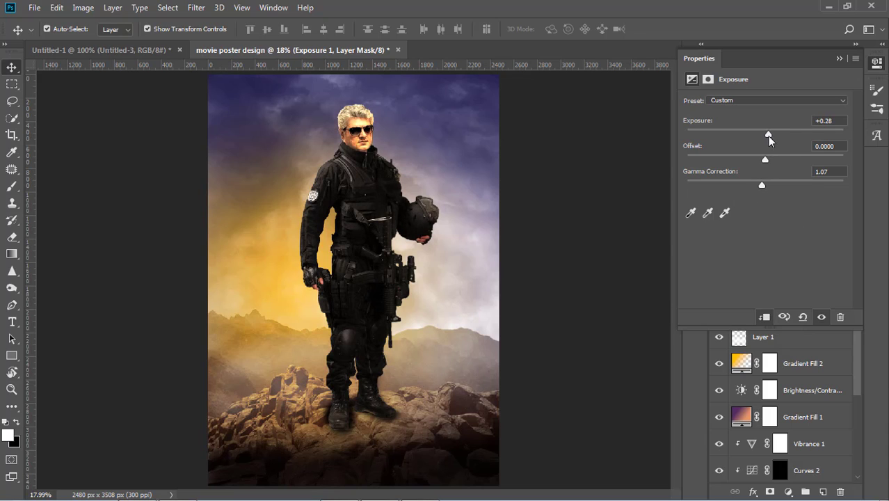
left_click(781, 139)
key("x")
key("g")
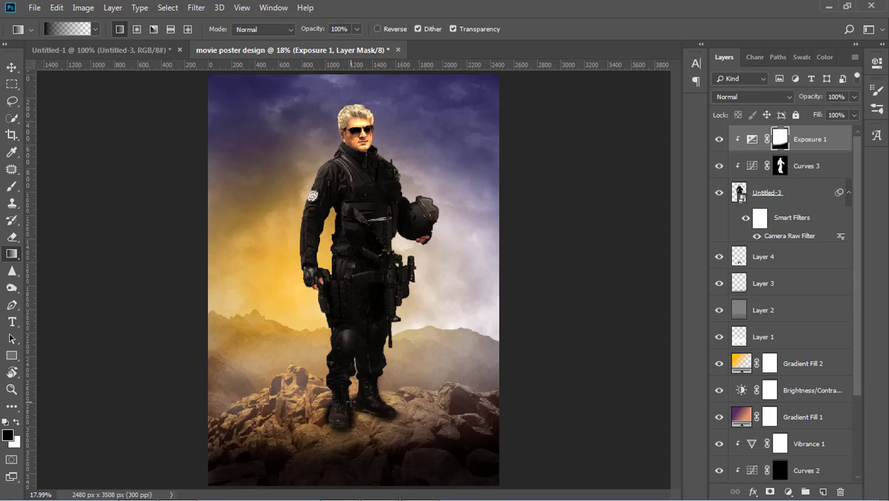
key("v")
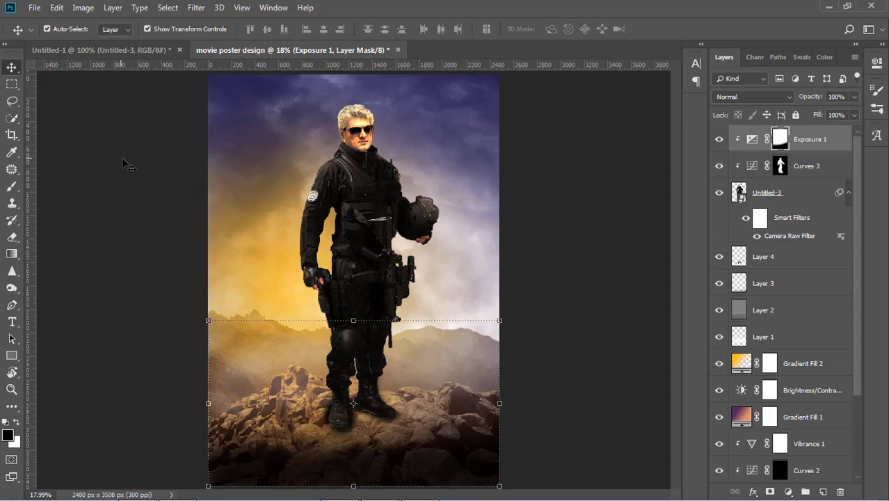
- Paint black over the bottom rocks on Layer 3 with a 600 brush at 42% opacity
left_click(763, 309)
key("b")
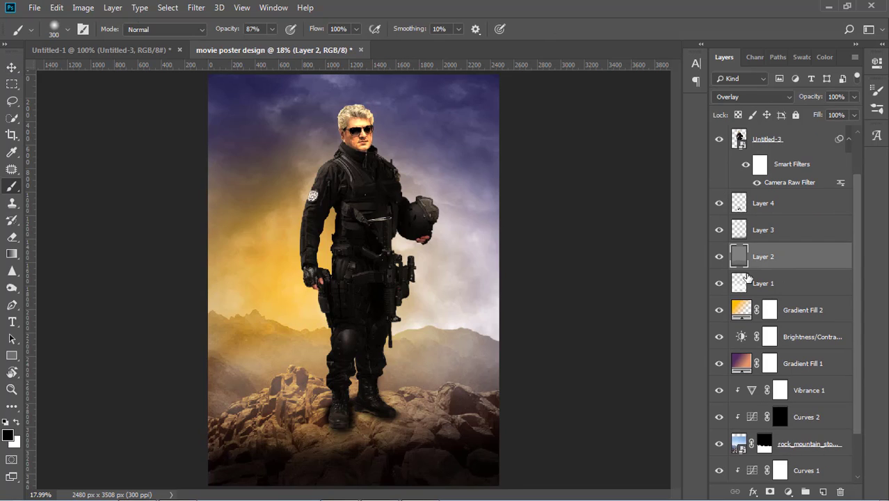
key("alt+bracketright")
key("bracketright")
key("bracketright")
key("bracketright")
key("4")
key("2")
mouse_move(234, 446)
left_mouse_down()
mouse_move(368, 440)
mouse_move(266, 456)
mouse_move(490, 427)
mouse_move(379, 438)
left_mouse_up()
key("v")
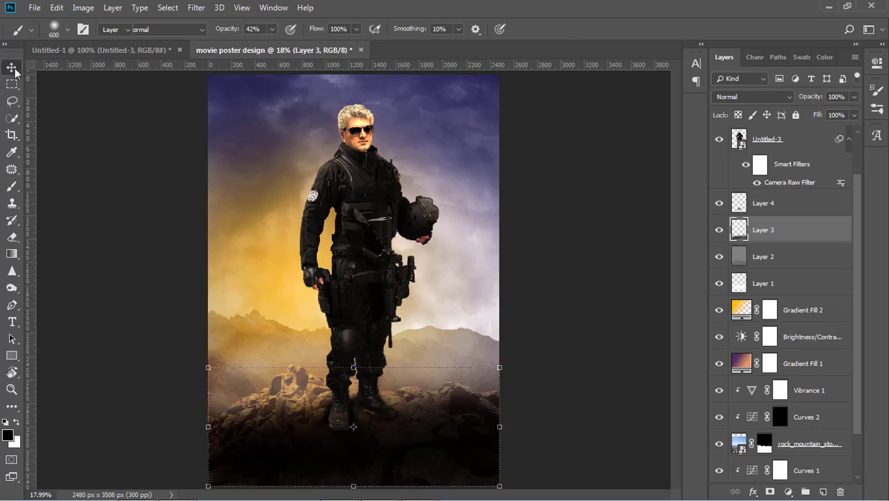
left_click(362, 414)
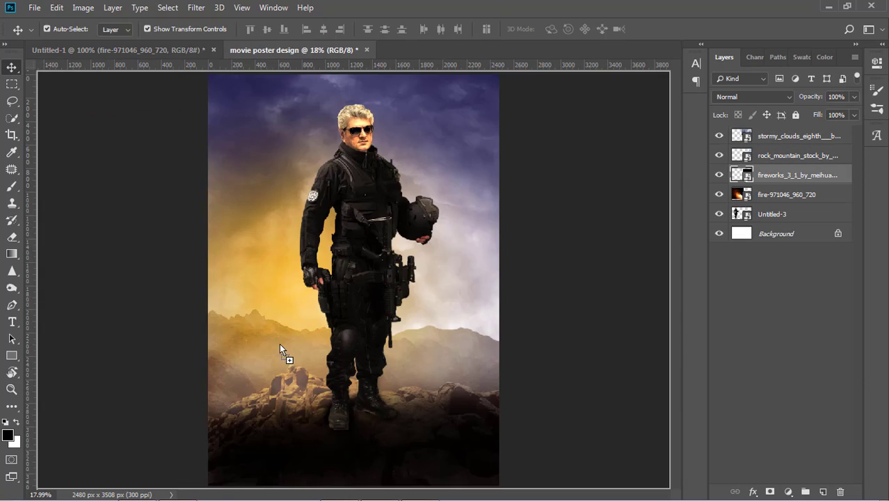
- Place the fireworks image at the poster's bottom, scaled up, in Screen blend mode
left_click_drag(279, 343, 279, 389)
key("ctrl+t")
left_click_drag(268, 426, 395, 313)
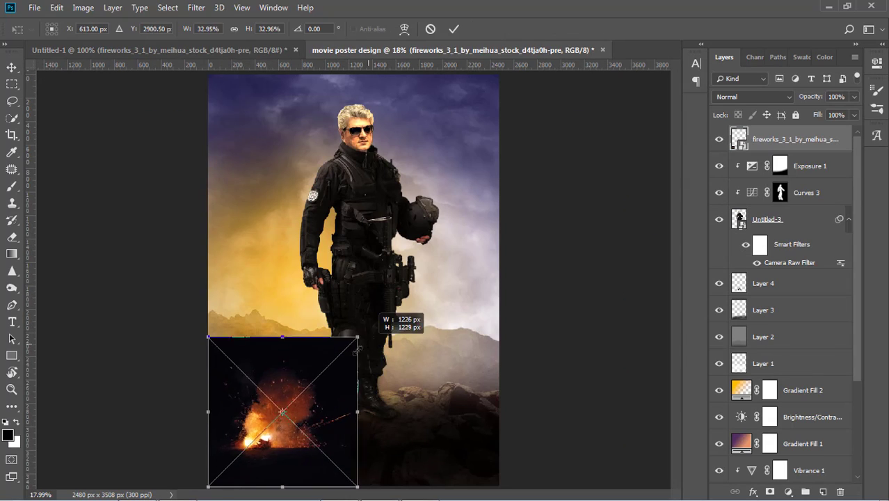
key("Return")
left_click_drag(312, 384, 277, 445)
left_click(751, 97)
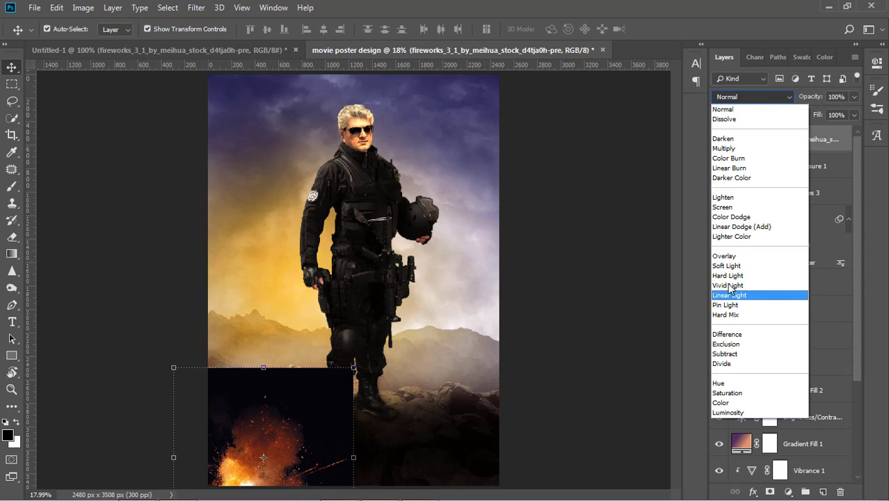
left_click(738, 212)
- Enlarge the fireworks over the lower poster and rasterize the layer for erasing
key("ctrl+t")
left_click_drag(354, 368, 380, 340)
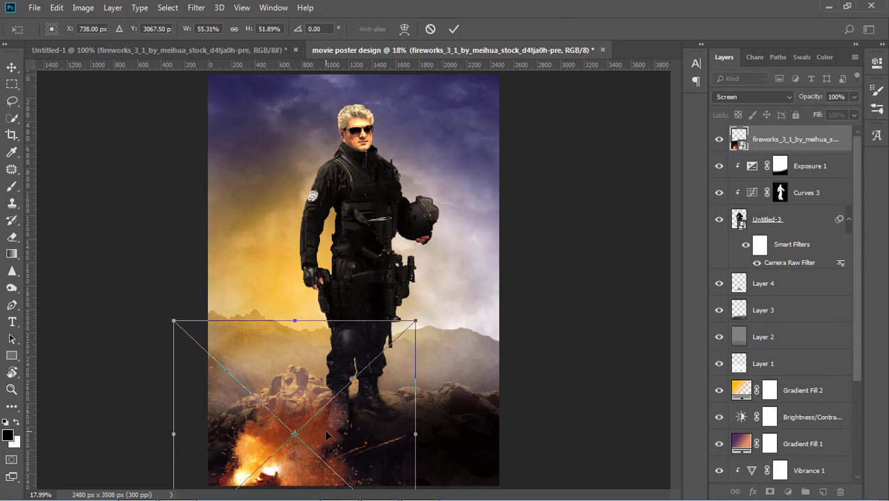
key("Return")
key("e")
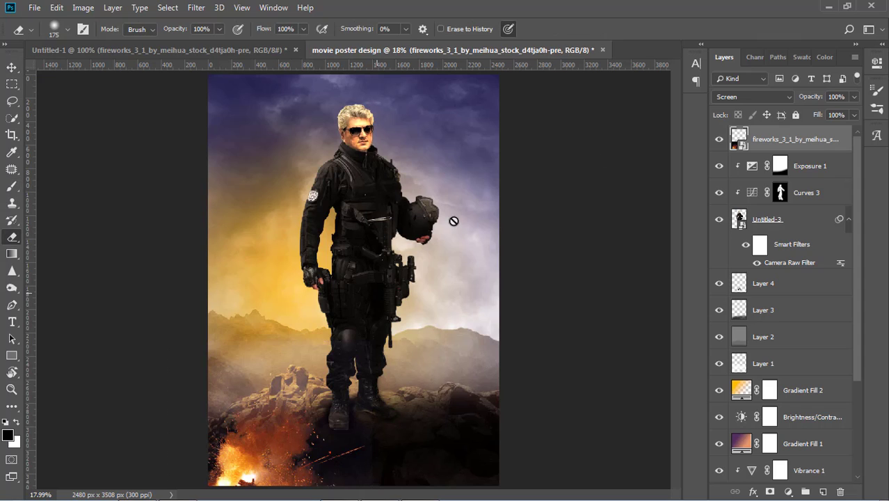
left_click(452, 221)
key("Return")
- Reposition the fireworks layer and discard an accidental rotation
key("v")
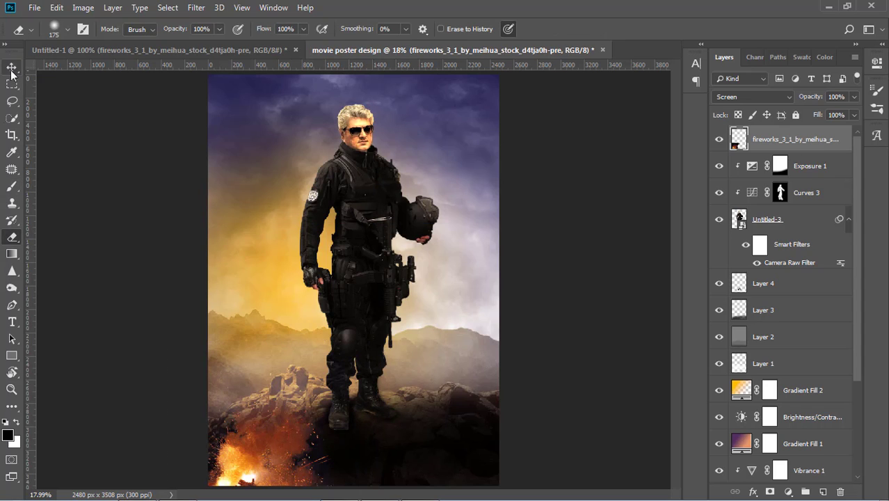
mouse_move(372, 340)
left_mouse_down()
mouse_move(417, 292)
mouse_move(402, 420)
left_mouse_up()
key("Return")
left_click(82, 8)
key("Escape")
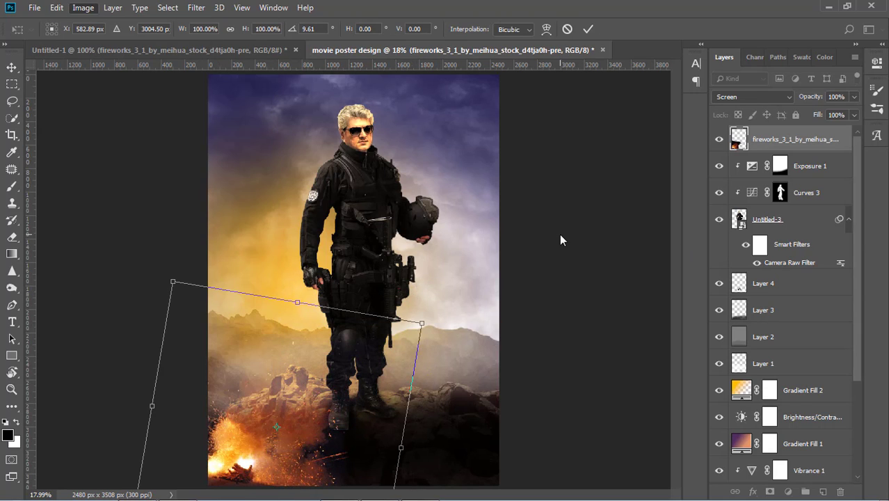
key("v")
left_click(528, 197)
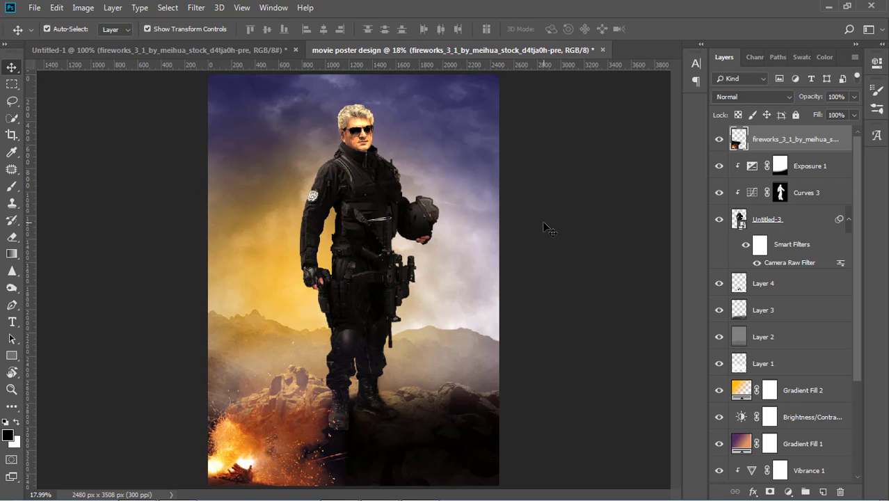
- Brighten the fireworks with Brightness/Contrast and shift the layer right
left_click(83, 8)
left_click(250, 37)
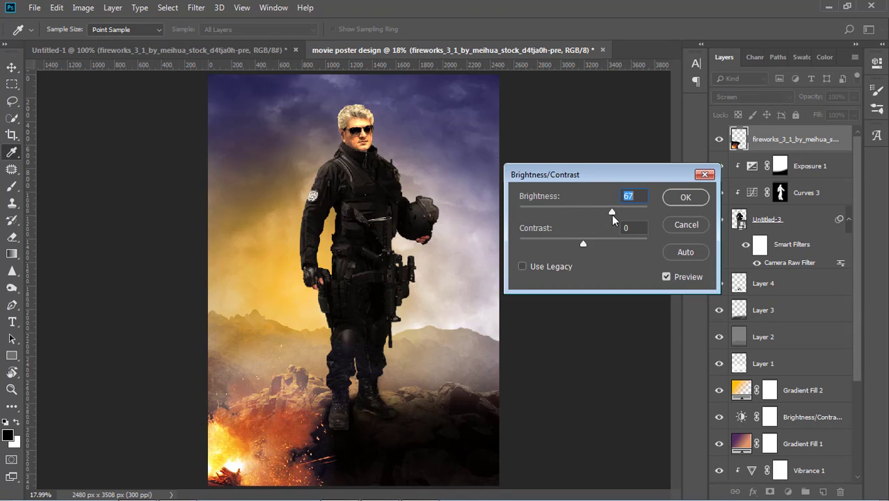
left_click_drag(587, 242, 614, 240)
key("Return")
key("v")
left_click_drag(278, 418, 288, 396)
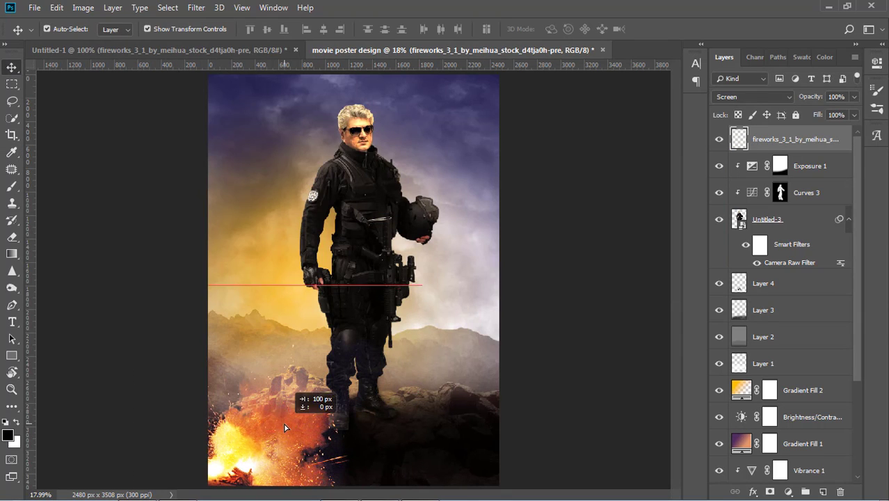
- Erase fire spilling over the rocks and create a new empty layer
key("b")
key("e")
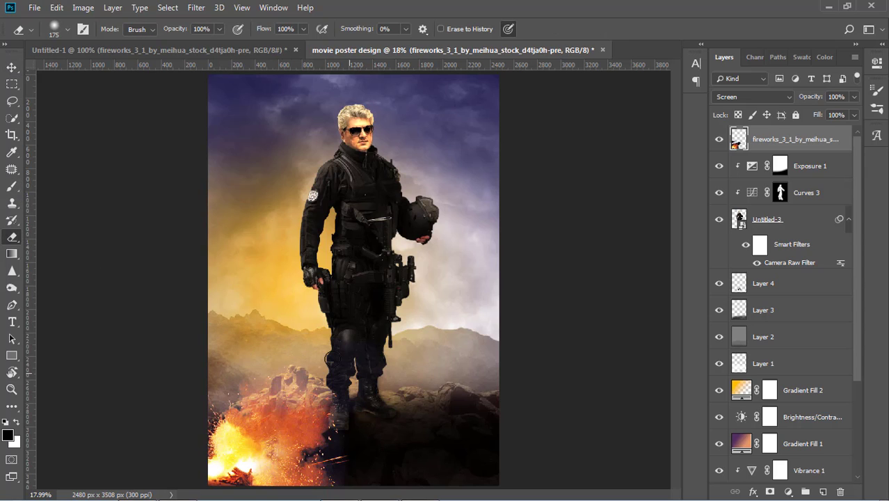
left_click_drag(337, 469, 333, 445)
left_click(13, 69)
key("ctrl+shift+alt+n")
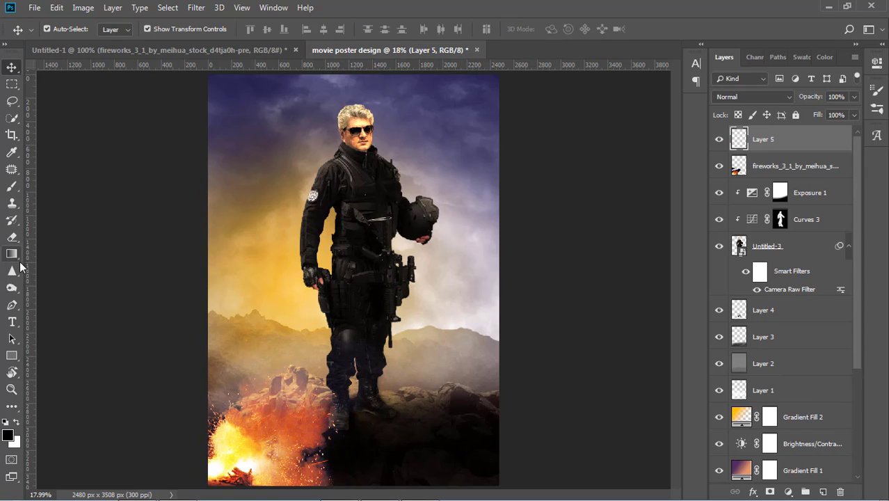
key("b")
- Add a Hue/Saturation adjustment with saturation +21, then bring in the fire image from Untitled-1
left_click_drag(765, 133, 784, 136)
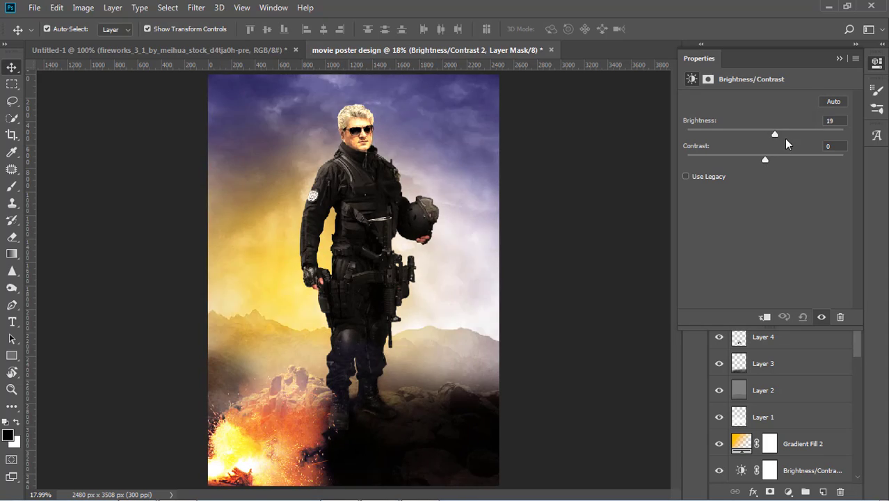
key("ctrl+z")
left_click(839, 57)
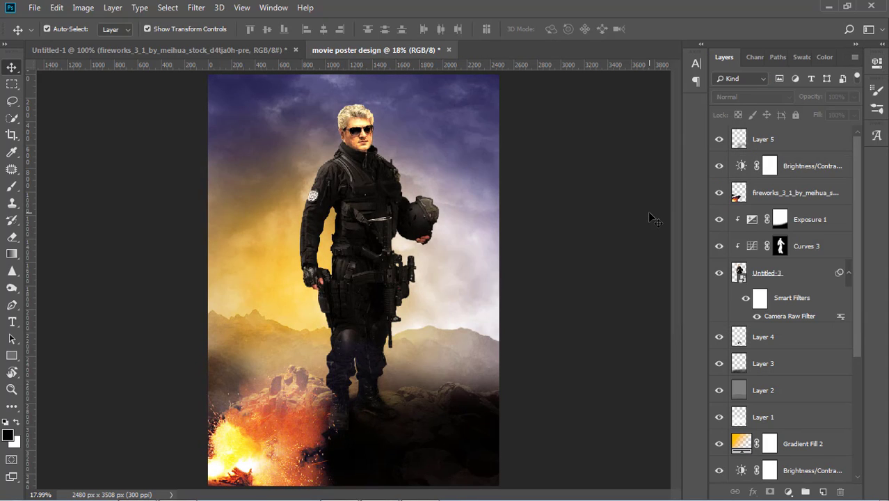
left_click(788, 491)
left_click(800, 364)
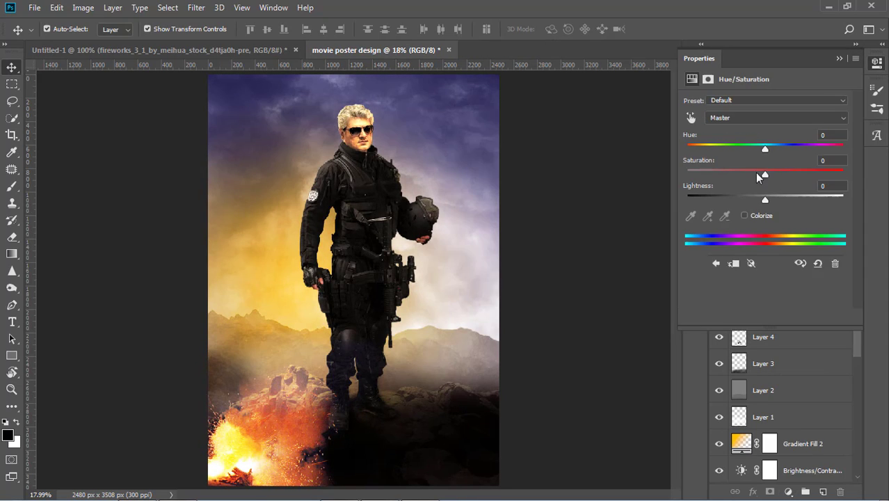
mouse_move(765, 174)
left_mouse_down()
mouse_move(781, 174)
mouse_move(772, 199)
left_mouse_up()
mouse_move(765, 149)
left_mouse_down()
mouse_move(753, 150)
mouse_move(768, 150)
left_mouse_up()
left_click(839, 58)
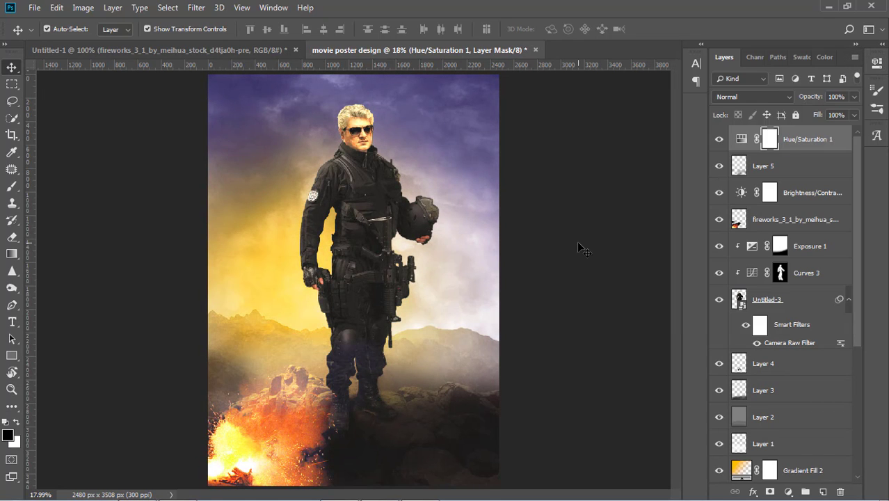
left_click(160, 50)
mouse_move(273, 296)
left_mouse_down()
mouse_move(216, 174)
mouse_move(358, 416)
mouse_move(248, 473)
left_mouse_up()
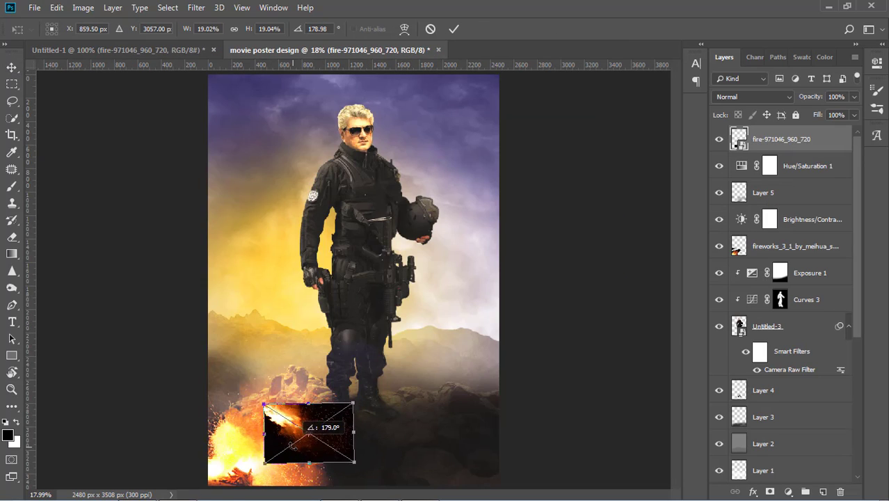
- Rotate the fire upside down, enlarge it along the poster bottom, and set Screen blending
left_click_drag(354, 403, 442, 341)
left_click_drag(264, 463, 208, 497)
left_click_drag(346, 358, 309, 389)
left_click_drag(452, 351, 435, 313)
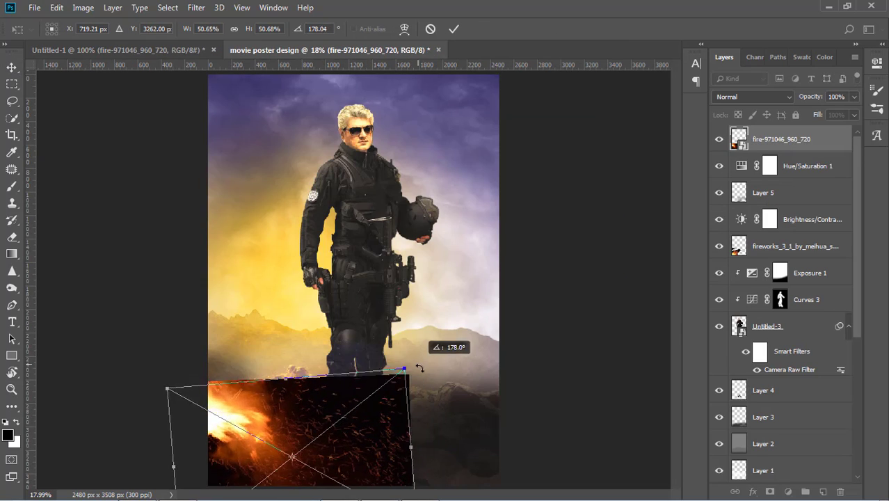
left_click(751, 96)
left_click(743, 207)
key("Return")
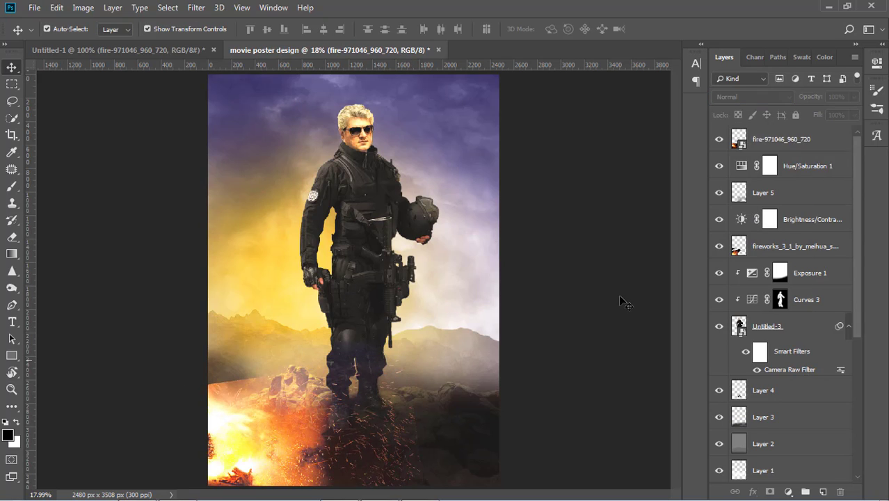
- Move the fire to the lower left, enlarge it, and enlarge the fireworks layer
left_click_drag(314, 432, 258, 463)
key("ctrl+t")
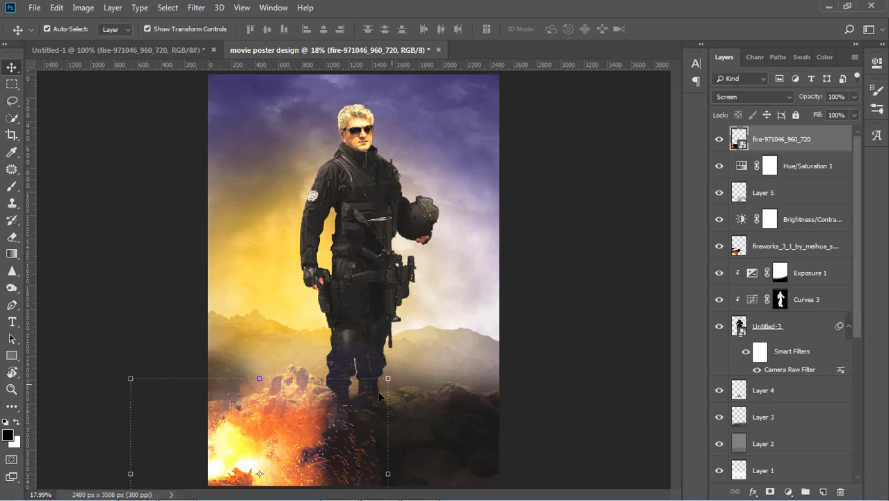
mouse_move(383, 373)
left_mouse_down()
mouse_move(392, 344)
mouse_move(377, 337)
left_mouse_up()
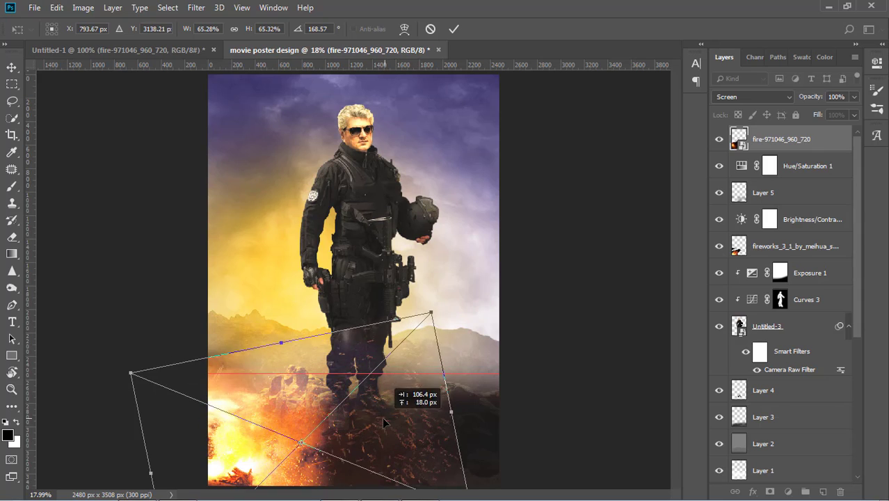
key("Return")
left_click(469, 387)
left_click_drag(421, 284, 428, 281)
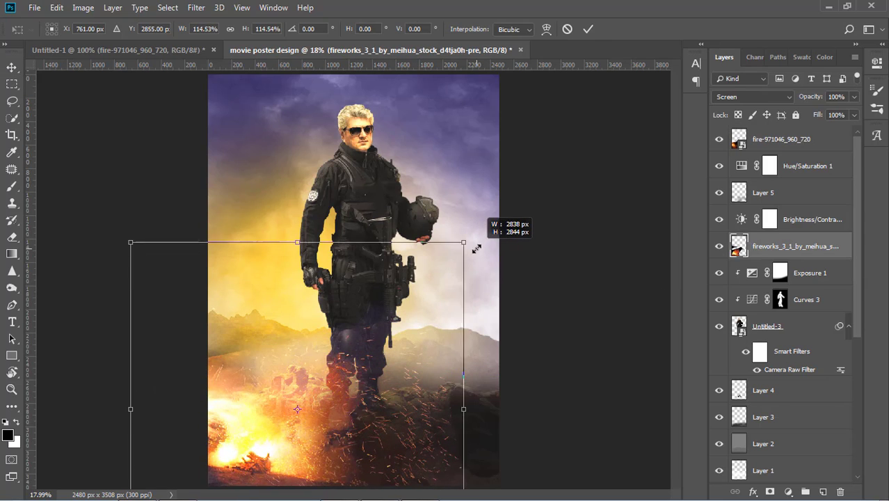
key("Return")
- Boost the poster's saturation to +23
left_click(287, 367)
key("b")
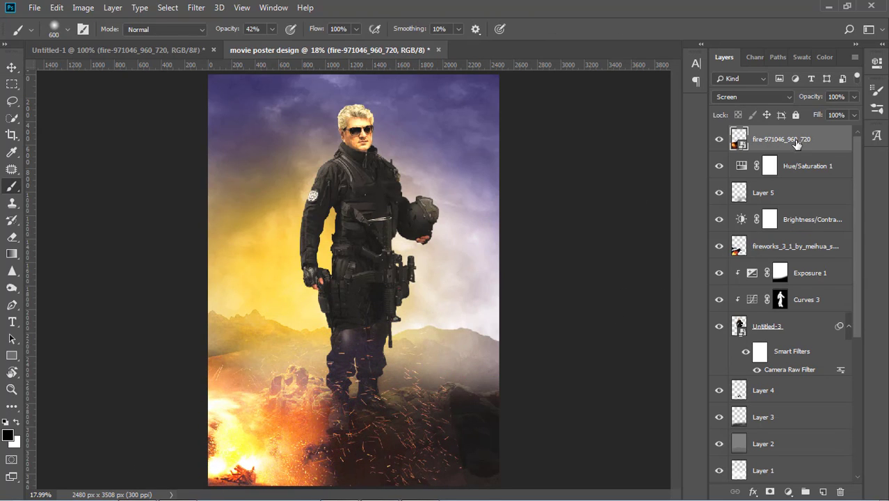
key("e")
left_click_drag(765, 170, 784, 175)
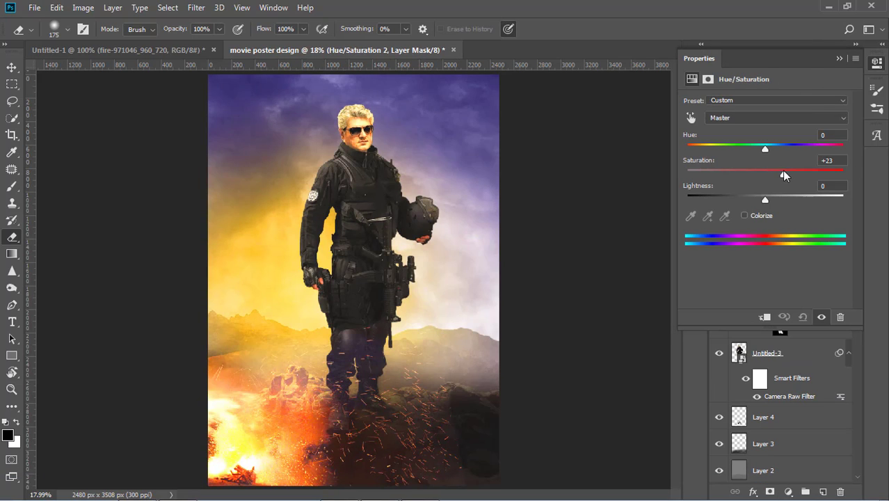
left_click(839, 58)
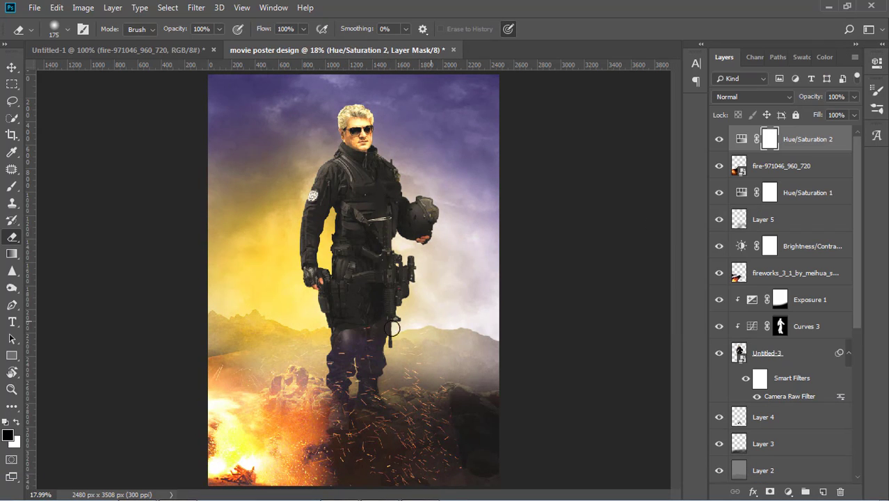
- Rasterize the fire layer and paint over its lower-left area at about 64% opacity
left_click(848, 170)
left_click(322, 351)
key("Return")
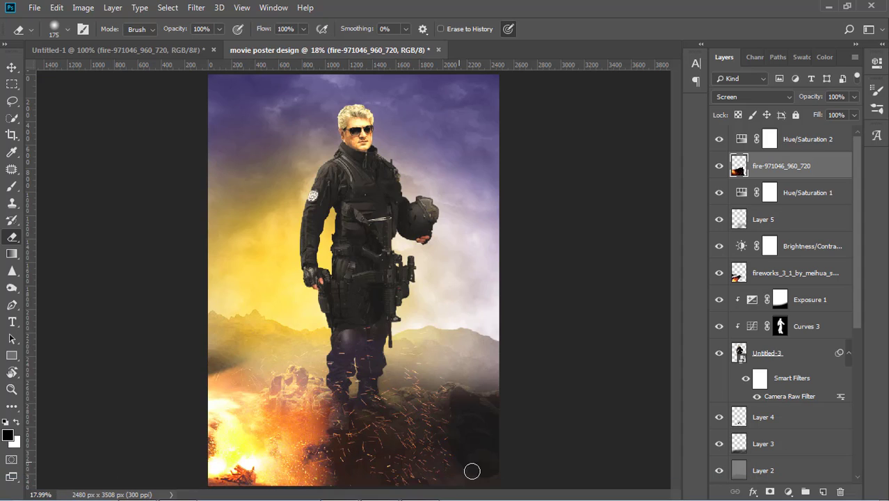
left_click_drag(233, 358, 228, 386)
key("b")
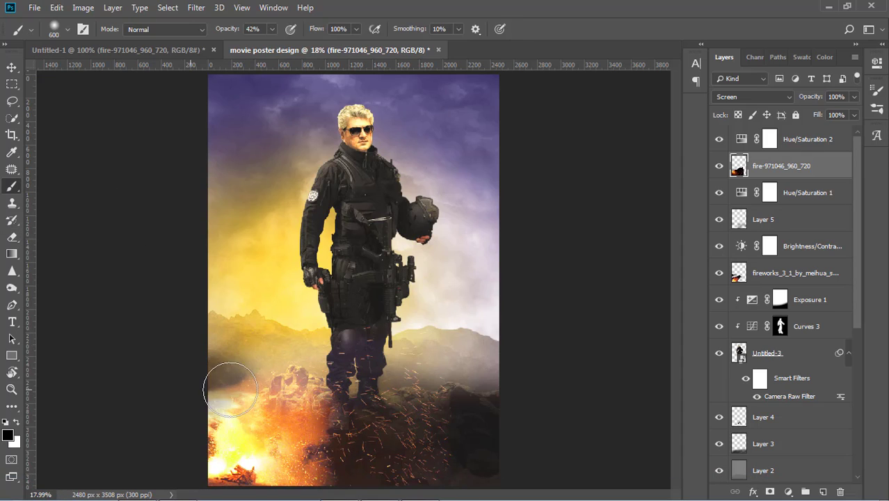
left_click_drag(271, 29, 285, 49)
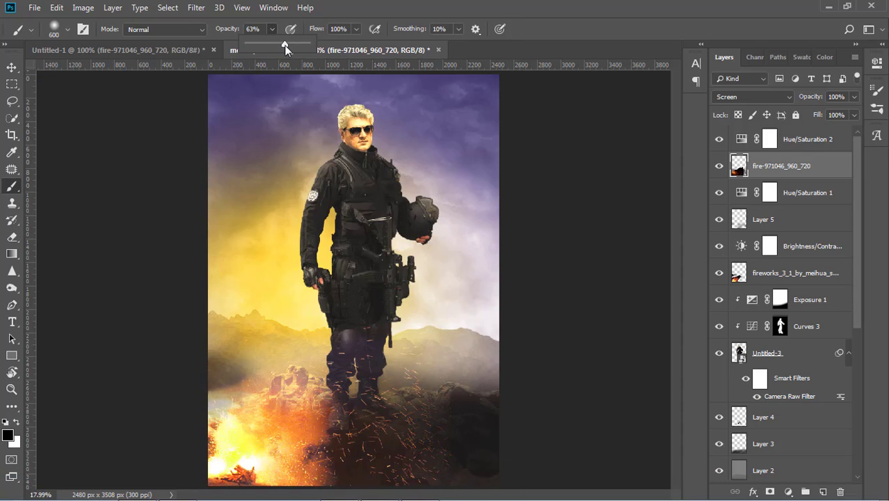
left_click_drag(237, 390, 235, 416)
- Add a Levels adjustment with black input 31 to darken the image
left_click(12, 69)
left_click(98, 166)
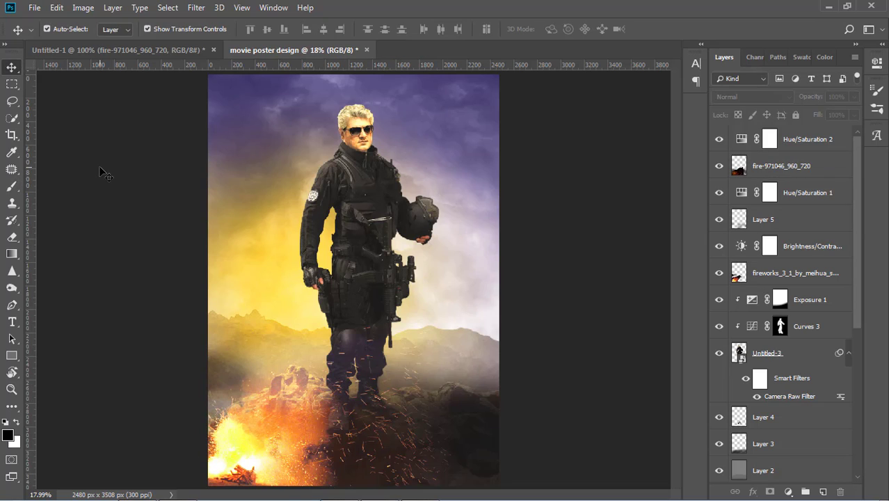
left_click(236, 484)
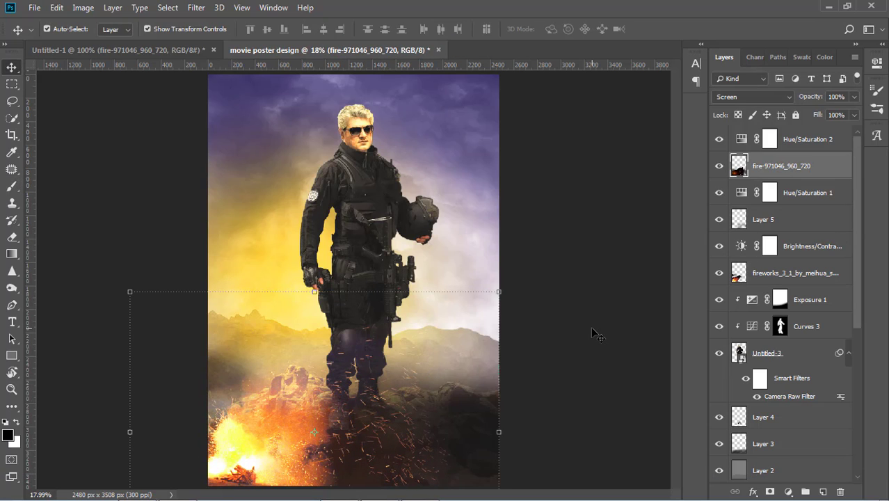
left_click(386, 201)
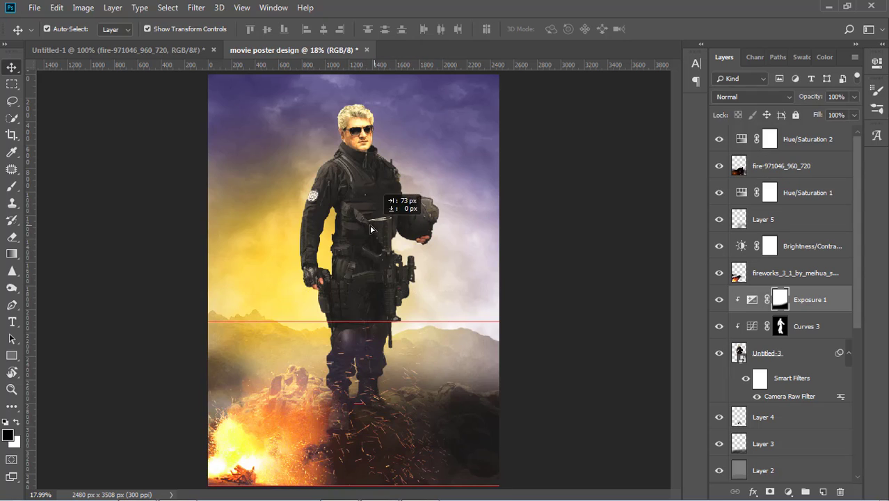
left_click(536, 224)
left_click(788, 492)
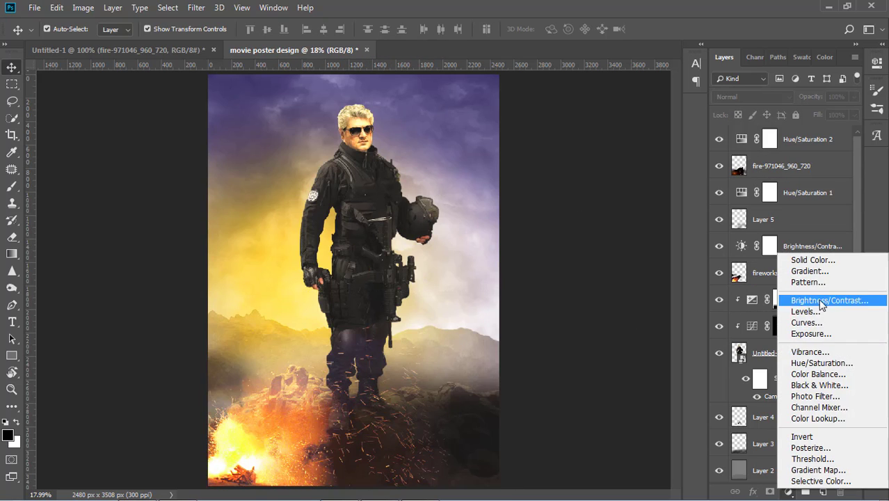
left_click(800, 310)
left_click_drag(703, 194, 721, 195)
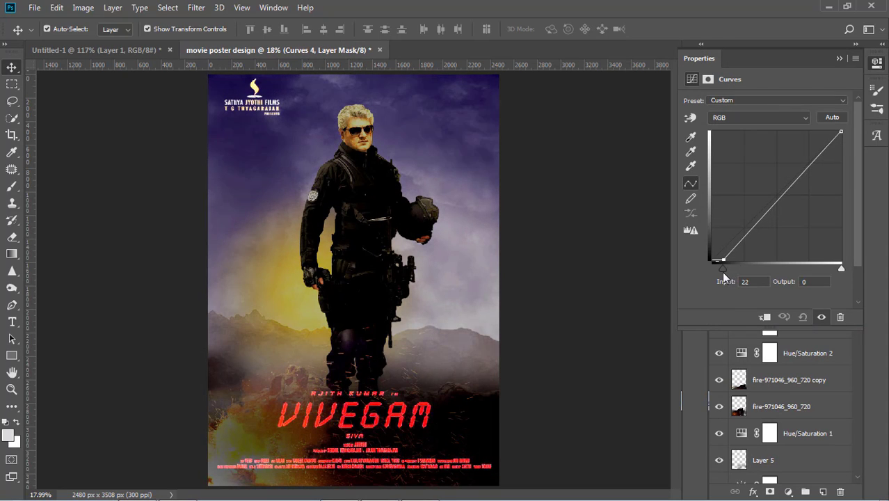
- Darken Layer 7 with Levels, black input 46
left_click(839, 57)
left_click(384, 431)
left_click(83, 7)
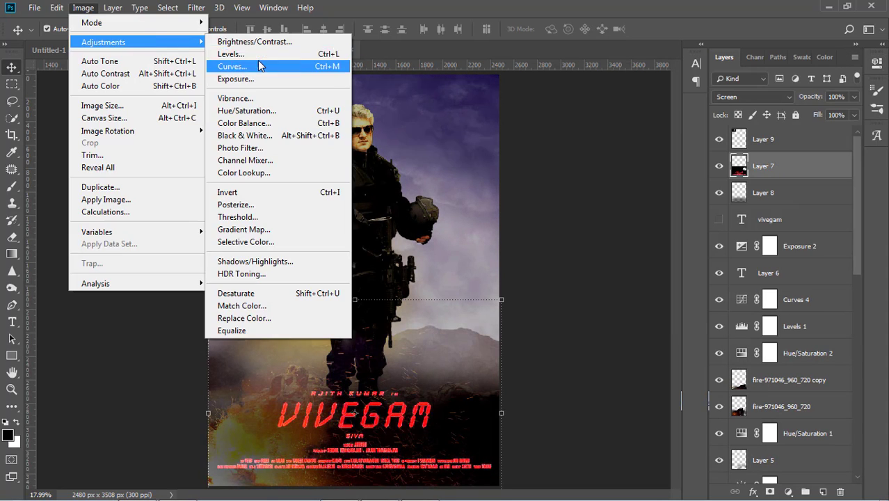
left_click(258, 51)
left_click_drag(518, 267, 549, 268)
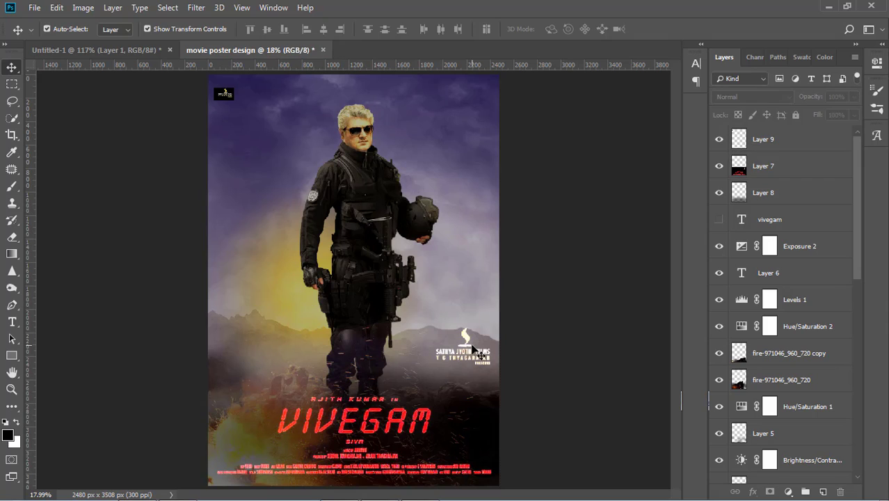
- Enlarge the studio logo at the top-left and set it to Screen blending
left_click_drag(236, 102, 300, 132)
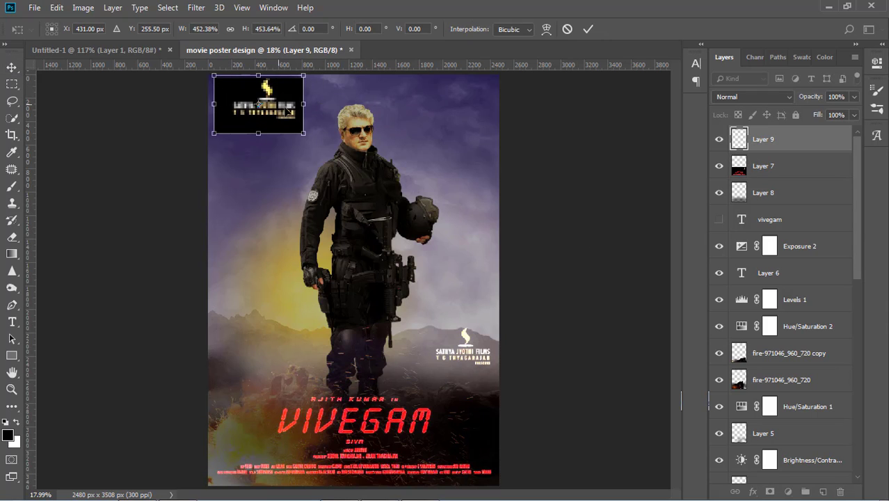
left_click(751, 96)
left_click(737, 192)
key("Return")
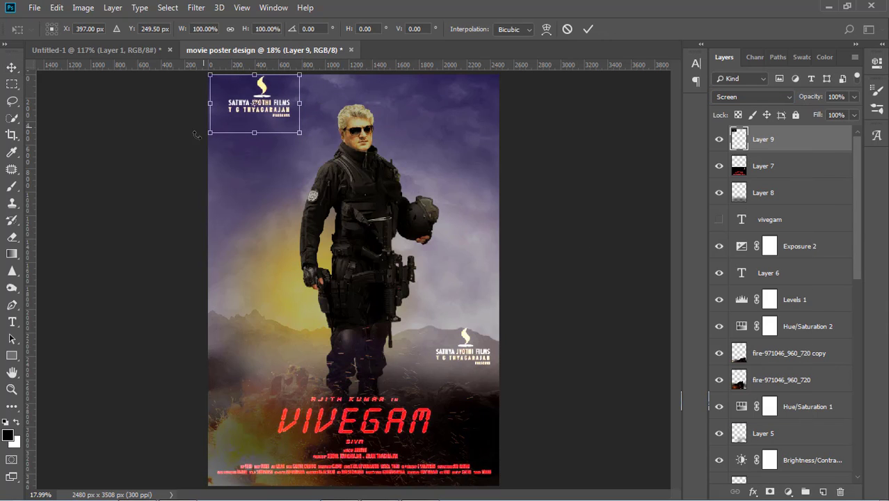
- Erase the small leftover text at the lower right of Layer 7
key("alt+bracketleft")
left_click(12, 236)
left_click_drag(448, 355, 487, 357)
key("v")
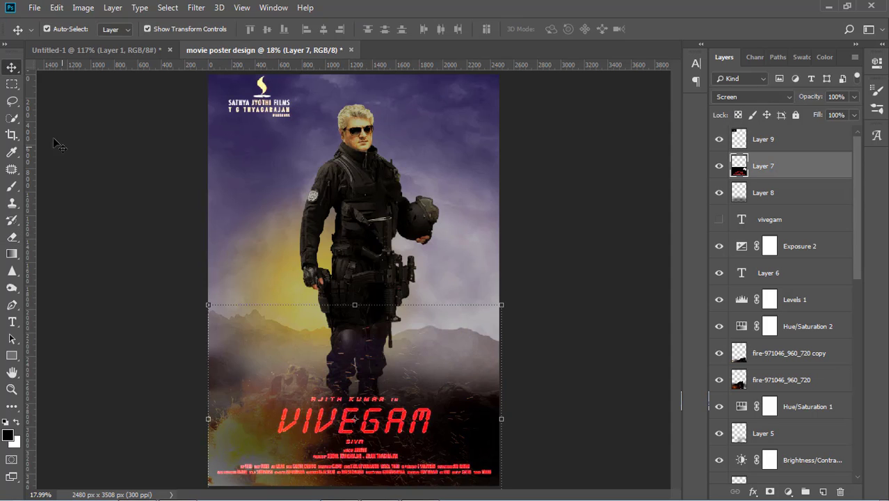
- Lower Layer 7's brightness to about -83 and preview the poster full screen
left_click(83, 8)
left_click(248, 34)
left_click_drag(583, 211, 548, 211)
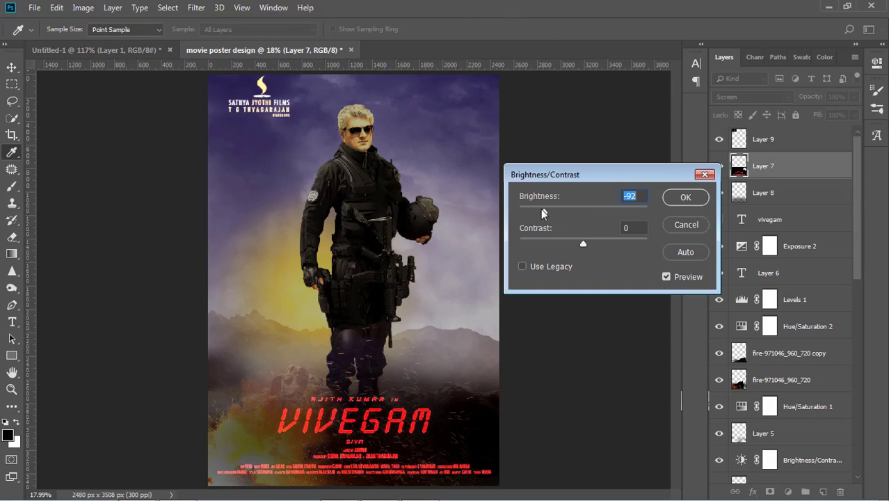
left_click(678, 196)
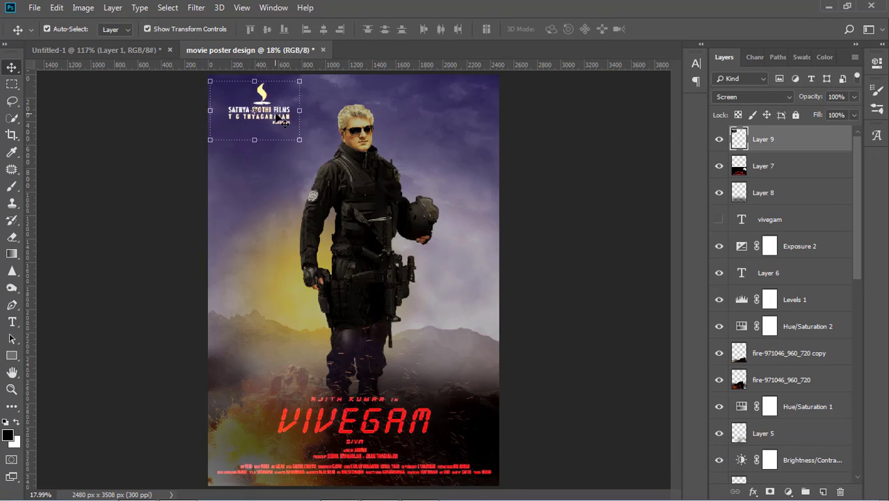
key("f")
key("f")
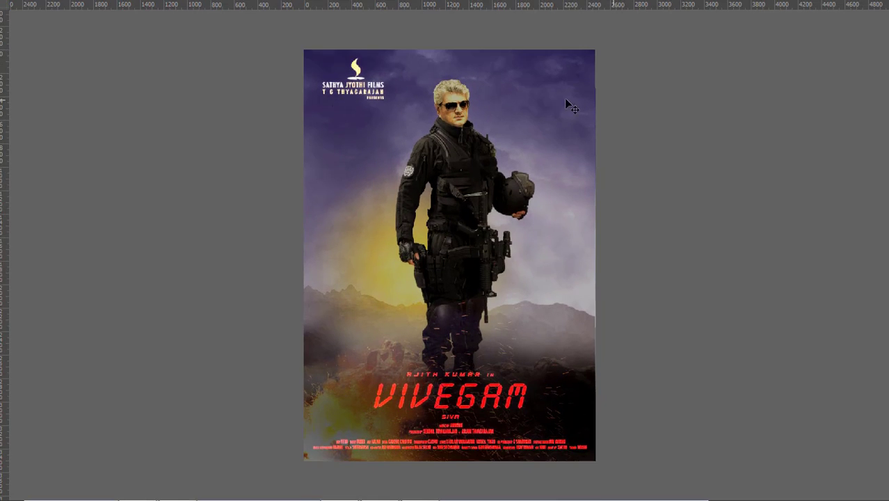
key("f")
- Save a copy of the poster as JPEG, movie poster design3.jpg
left_click(34, 8)
left_click(93, 158)
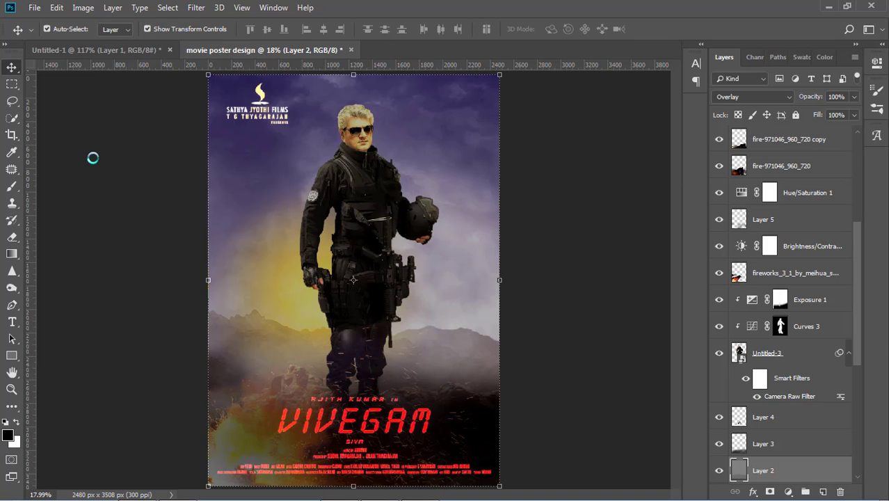
left_click(186, 53)
left_click(209, 70)
key("Return")
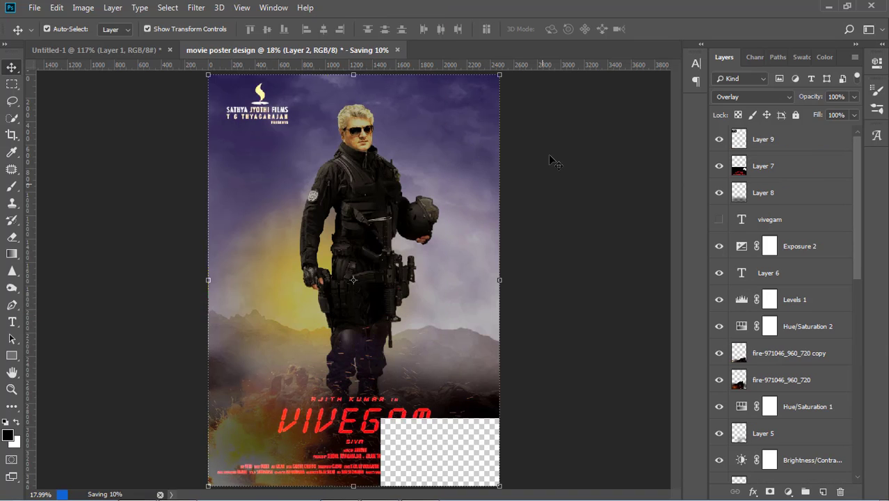
left_click(223, 23)
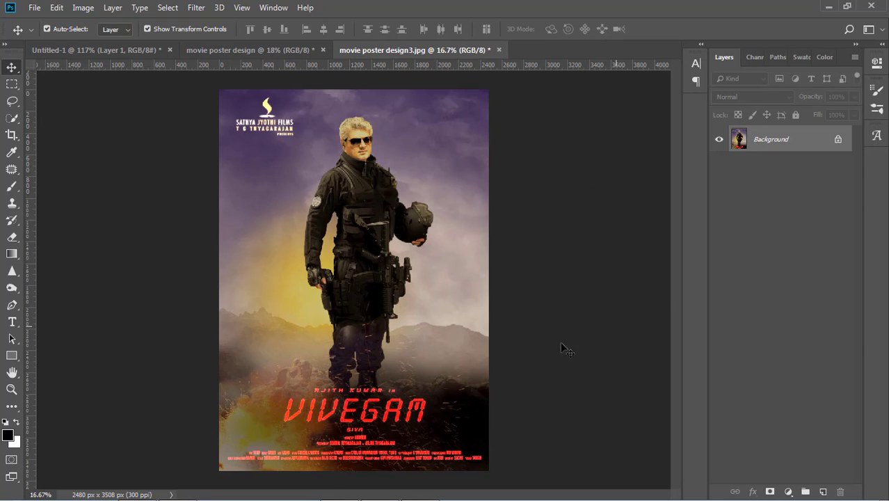
- In Camera Raw, set clarity +30, tint +25, adjust saturation and contrast, and shadows +64
left_click(196, 8)
left_click(244, 83)
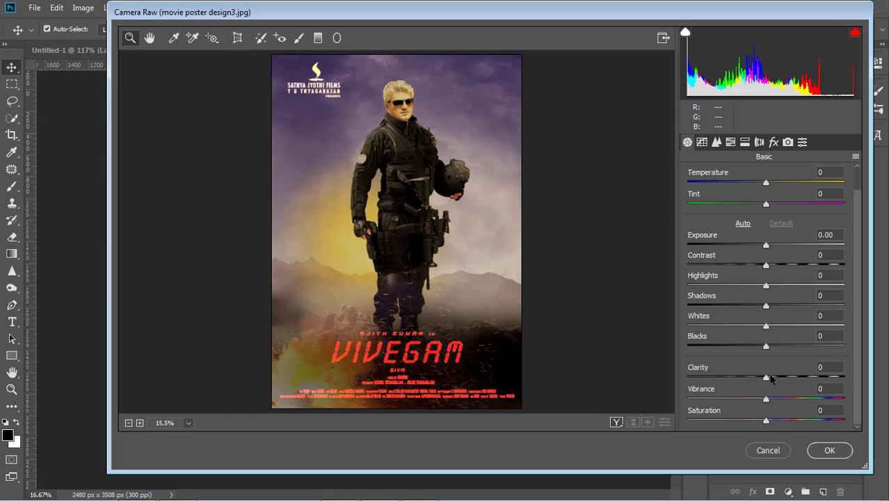
left_click_drag(801, 376, 789, 376)
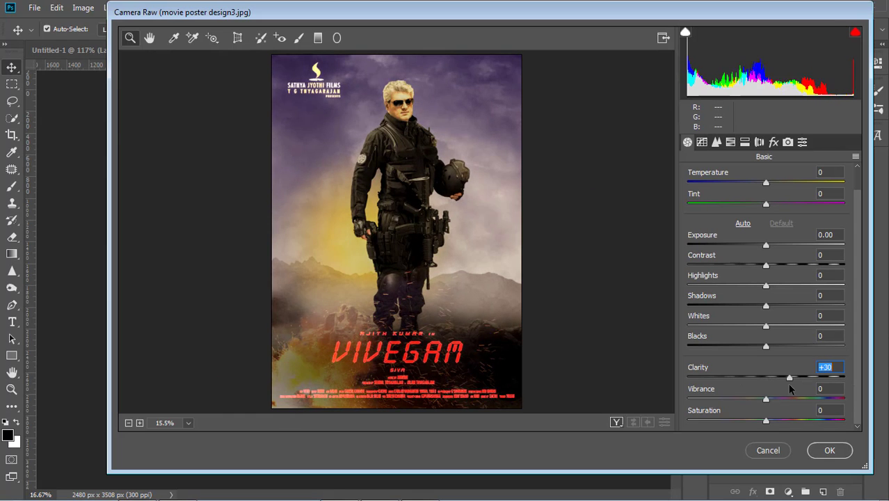
mouse_move(766, 420)
left_mouse_down()
mouse_move(784, 421)
mouse_move(773, 420)
left_mouse_up()
mouse_move(766, 203)
left_mouse_down()
mouse_move(786, 203)
mouse_move(764, 183)
left_mouse_up()
mouse_move(766, 265)
left_mouse_down()
mouse_move(777, 263)
mouse_move(760, 264)
left_mouse_up()
left_click_drag(766, 306, 817, 306)
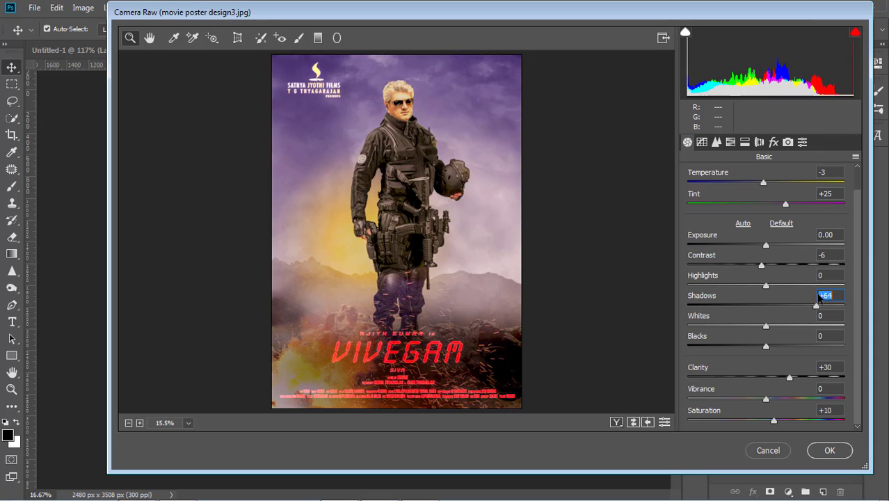
- Brighten the lights on the tone curve, sharpen with amount 26 and radius 1.6, and apply
left_click(702, 142)
mouse_move(766, 387)
left_mouse_down()
mouse_move(792, 407)
mouse_move(784, 427)
left_mouse_up()
left_click(716, 141)
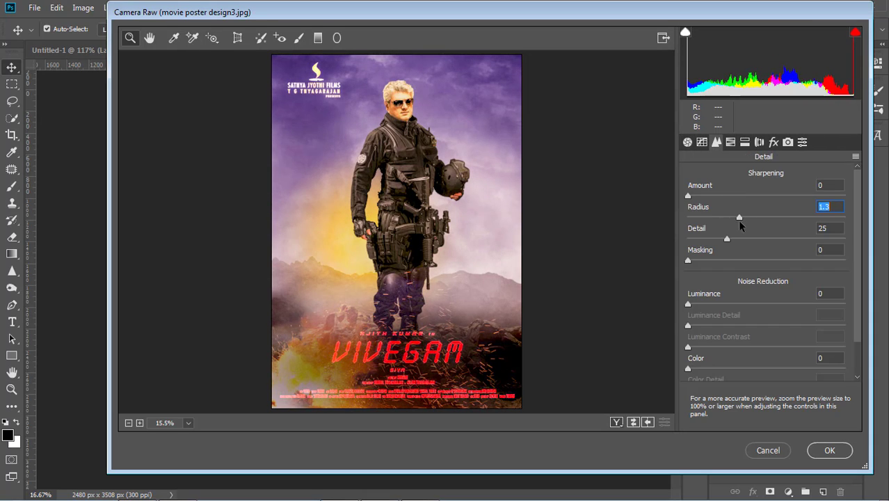
left_click_drag(740, 221, 757, 218)
left_click_drag(688, 196, 715, 196)
left_click(829, 450)
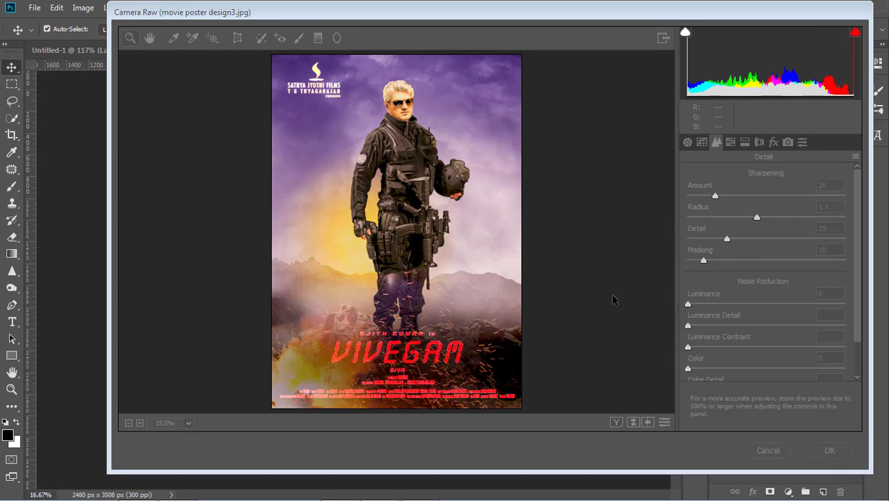